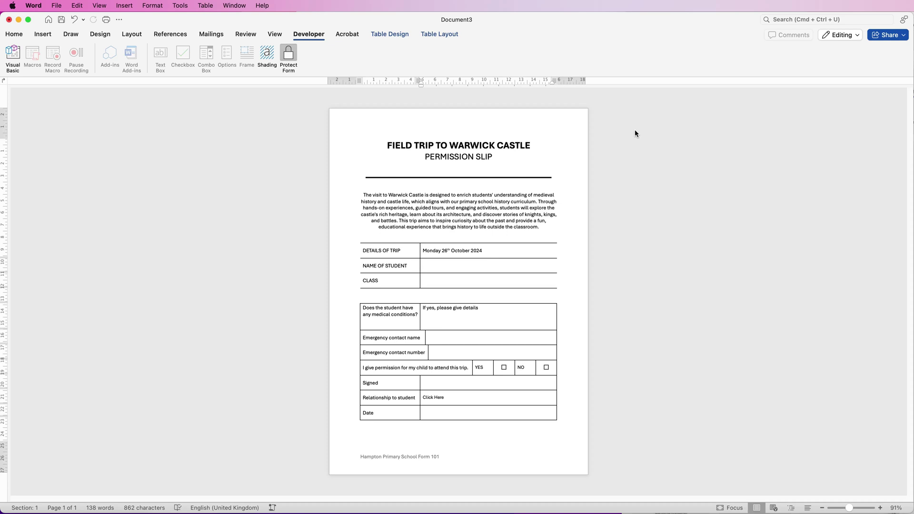
Try out the name of student field and the relationship drop-down in the finished, protected permission slip
{"action": "left_click", "coordinate": [430, 266]}
{"action": "left_click", "coordinate": [443, 399]}
{"action": "left_click", "coordinate": [494, 403]}
{"action": "left_click", "coordinate": [442, 425]}
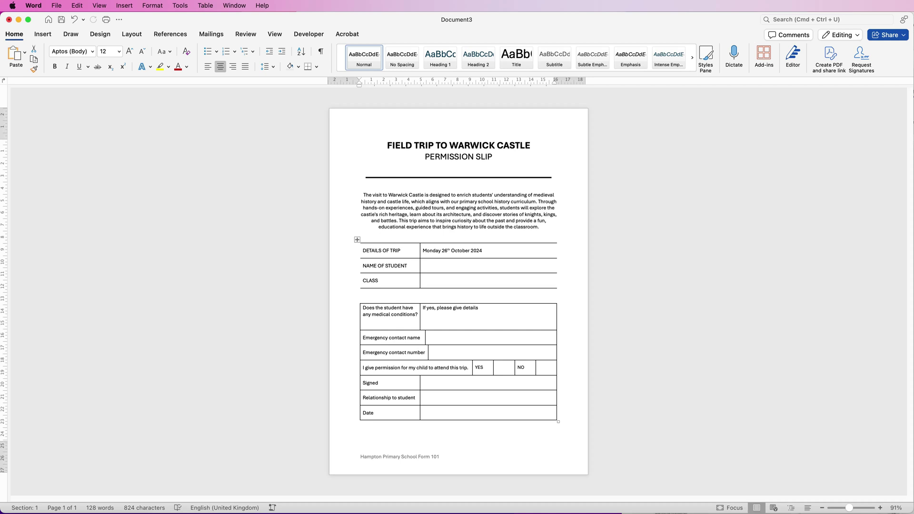
Check in the Ribbon & Toolbar preferences that Developer is enabled among the main tabs, leaving the settings as they are
{"action": "left_click", "coordinate": [424, 266]}
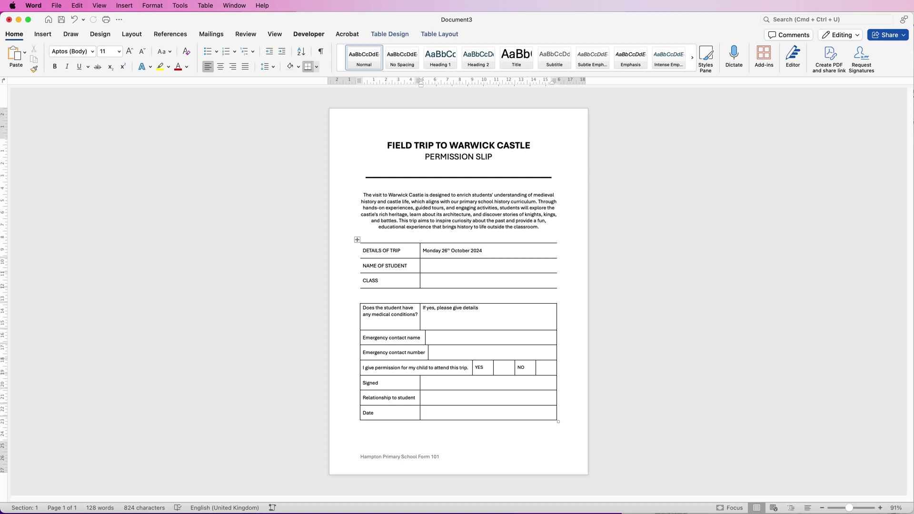
{"action": "left_click", "coordinate": [34, 6]}
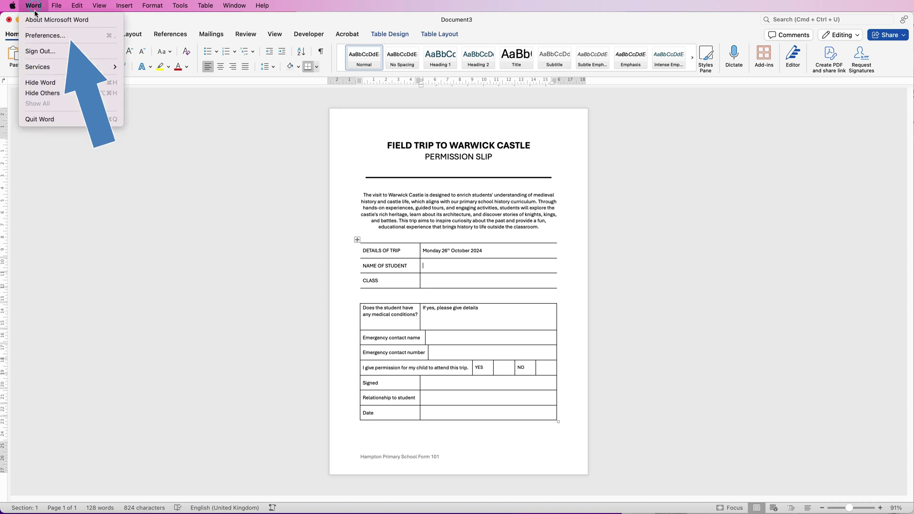
{"action": "left_click", "coordinate": [40, 36]}
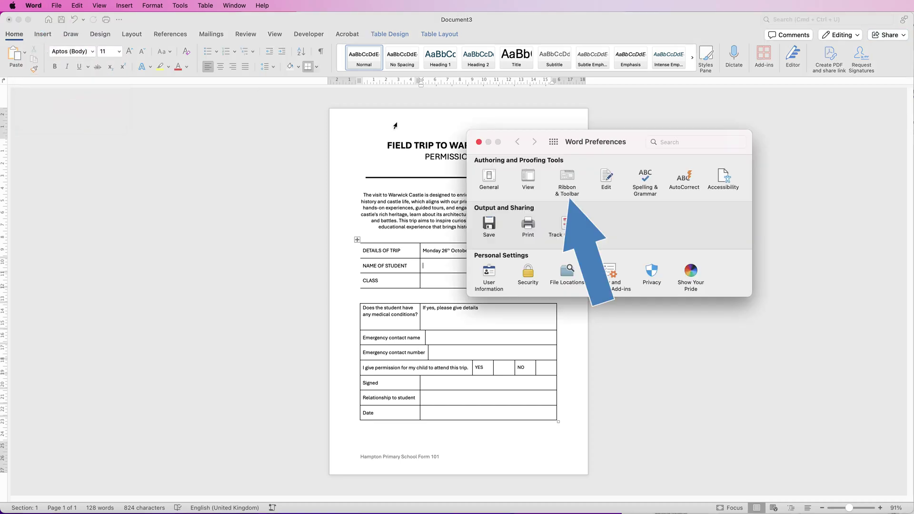
{"action": "left_click", "coordinate": [570, 179]}
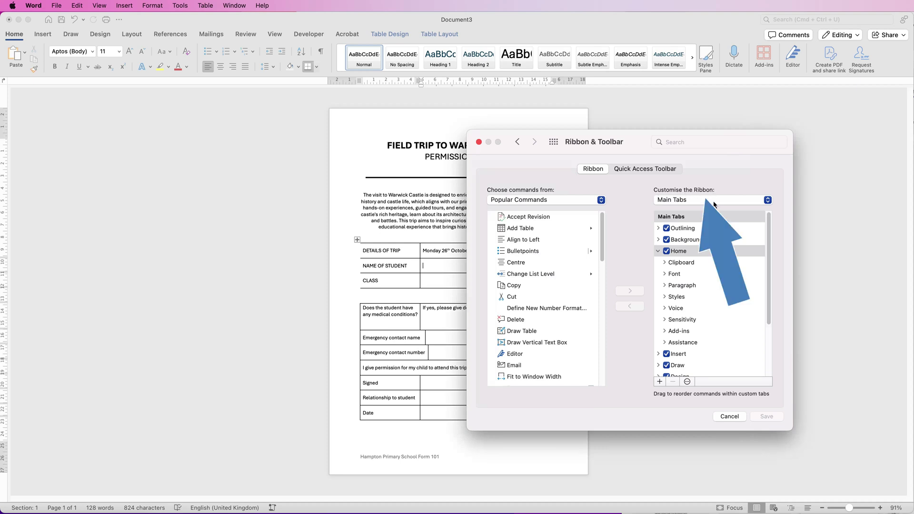
{"action": "left_click_drag", "start_coordinate": [768, 281], "coordinate": [772, 371]}
{"action": "scroll", "coordinate": [772, 370], "scroll_direction": "down", "scroll_amount": 1}
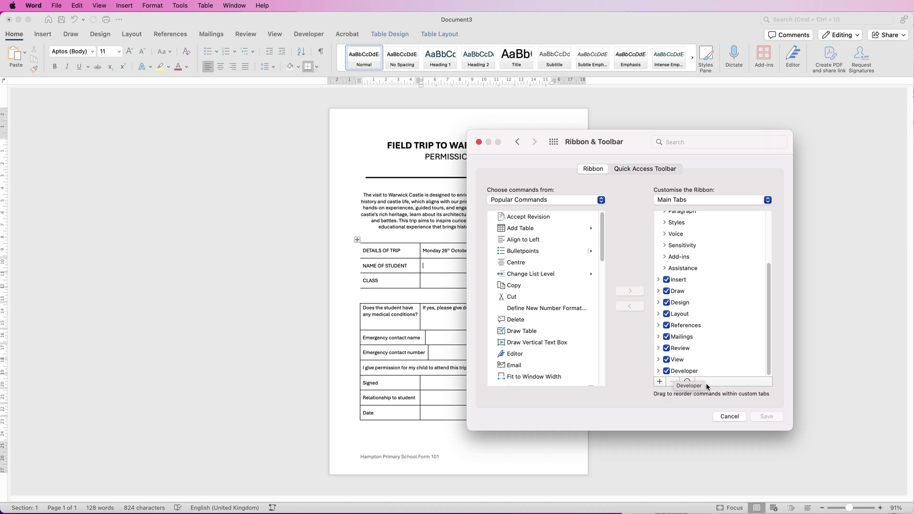
{"action": "left_click", "coordinate": [737, 417]}
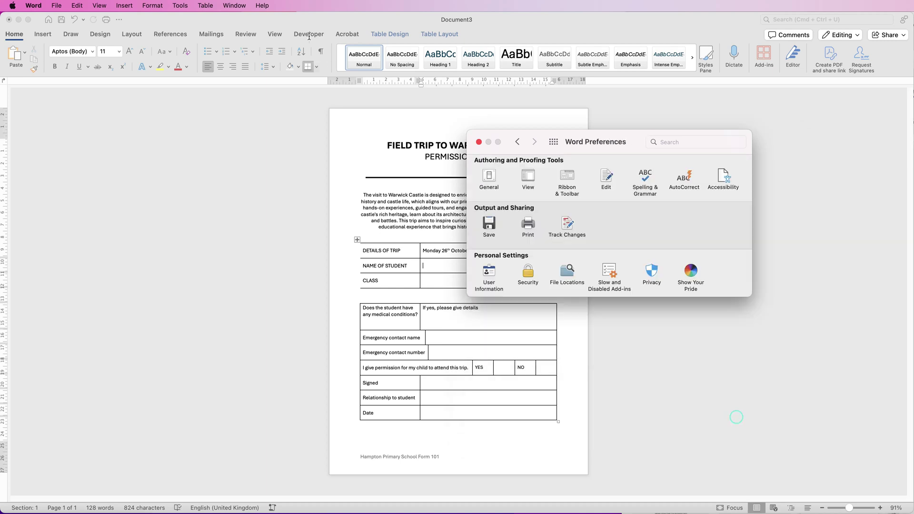
{"action": "left_click", "coordinate": [479, 142]}
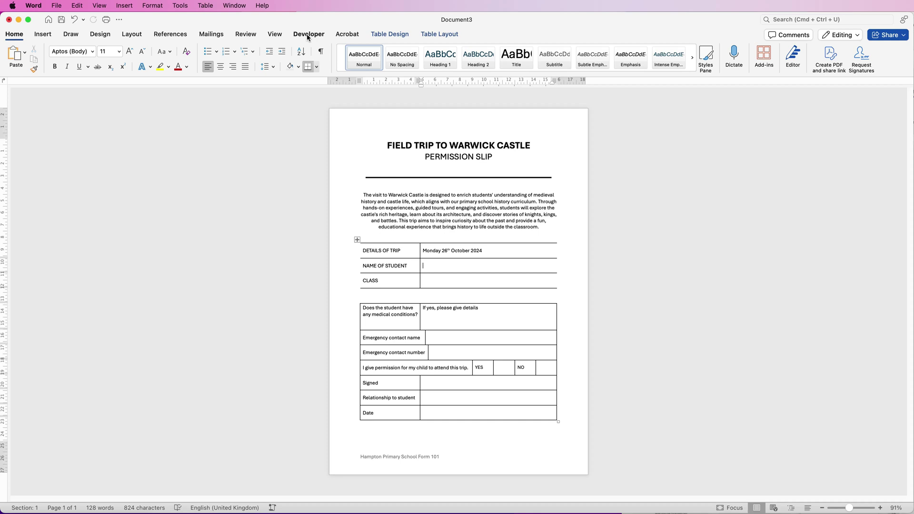
Insert text box form fields in the blank cells beside NAME OF STUDENT and CLASS
{"action": "left_click", "coordinate": [309, 35]}
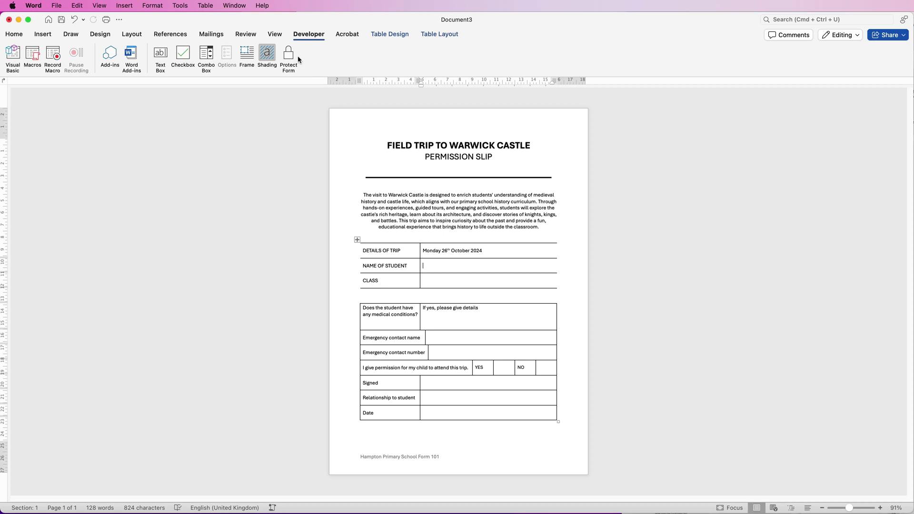
{"action": "left_click", "coordinate": [424, 266]}
{"action": "left_click", "coordinate": [162, 56]}
{"action": "left_click", "coordinate": [431, 281]}
{"action": "left_click", "coordinate": [160, 56]}
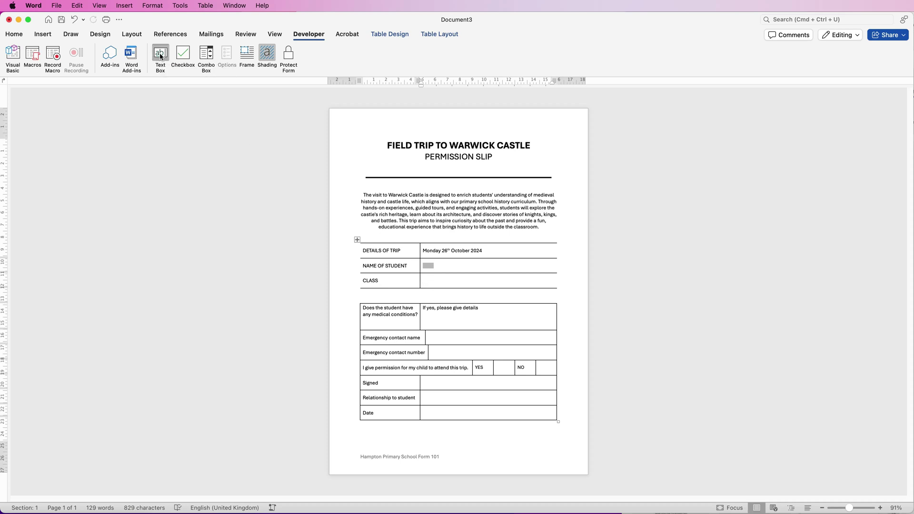
Delete and reinsert the text form field beside NAME OF STUDENT, and switch form field shading off and on again
{"action": "left_click", "coordinate": [432, 267]}
{"action": "key", "text": "BackSpace"}
{"action": "left_click", "coordinate": [161, 56]}
{"action": "left_click", "coordinate": [266, 56]}
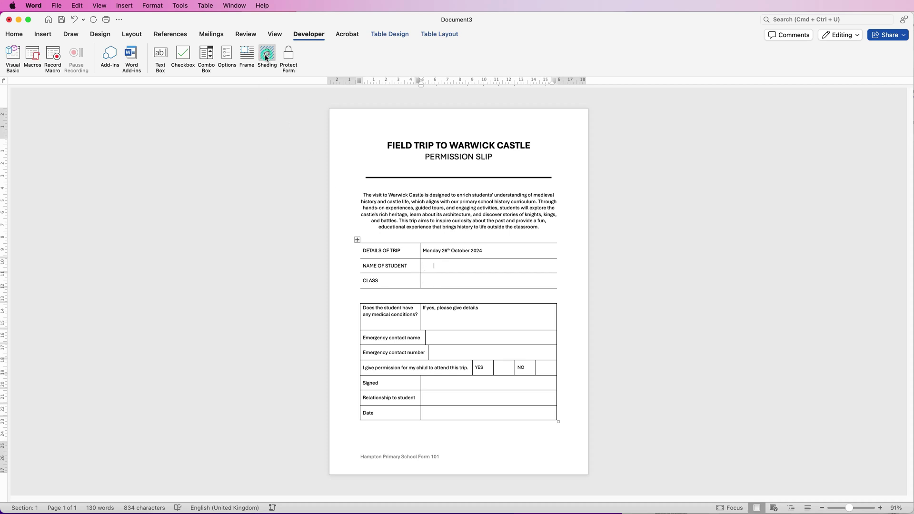
{"action": "left_click", "coordinate": [267, 56]}
Insert a text form field under "If yes, please give details" and set its maximum length to 20
{"action": "left_click", "coordinate": [431, 317]}
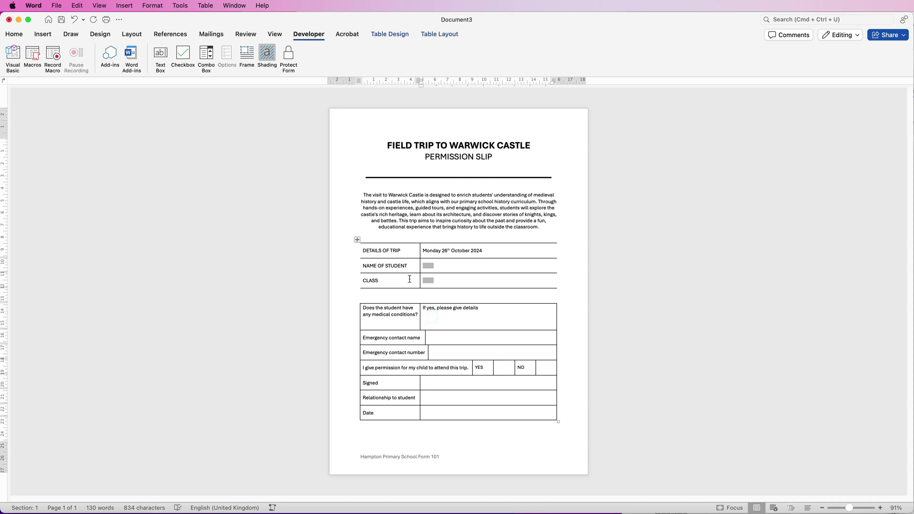
{"action": "left_click", "coordinate": [160, 58]}
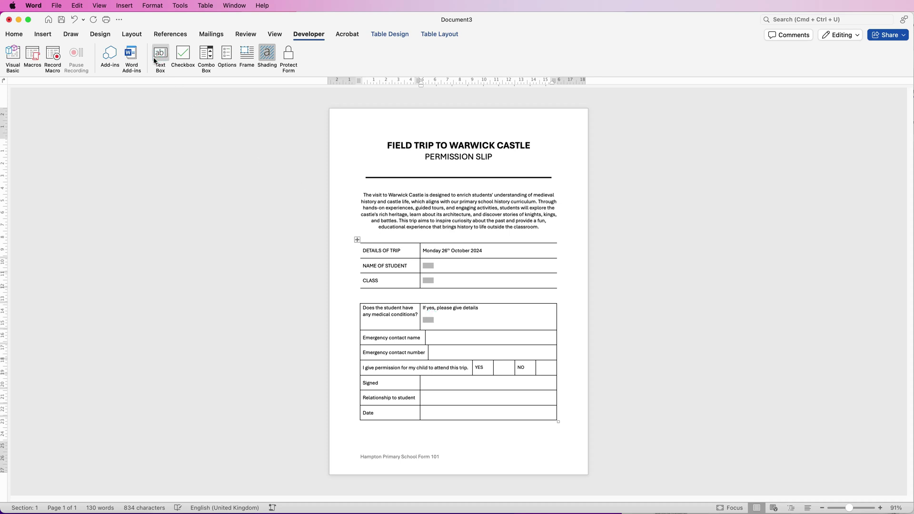
{"action": "right_click", "coordinate": [430, 321]}
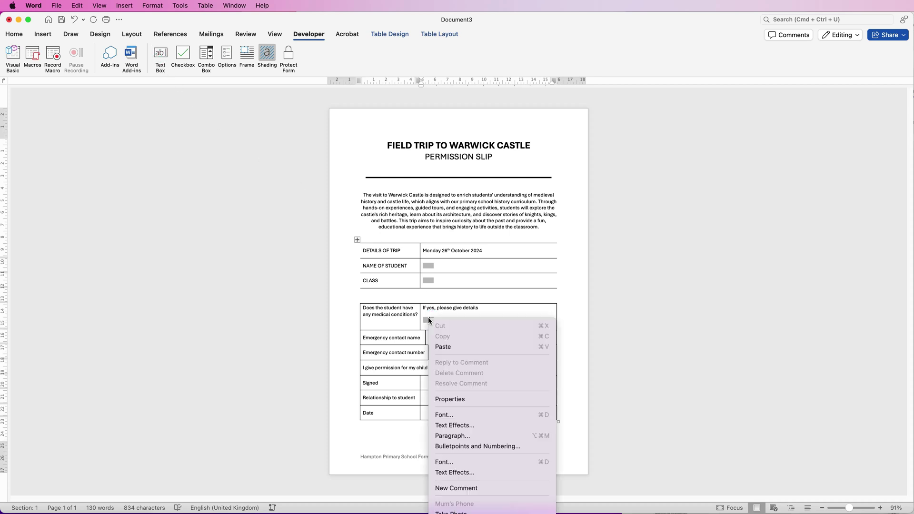
{"action": "left_click", "coordinate": [447, 399]}
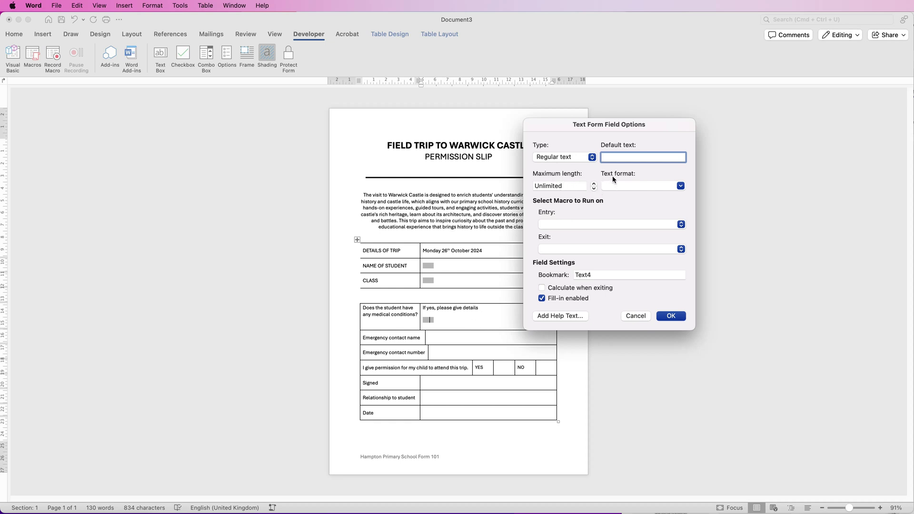
{"action": "double_click", "coordinate": [567, 186]}
{"action": "type", "text": "20"}
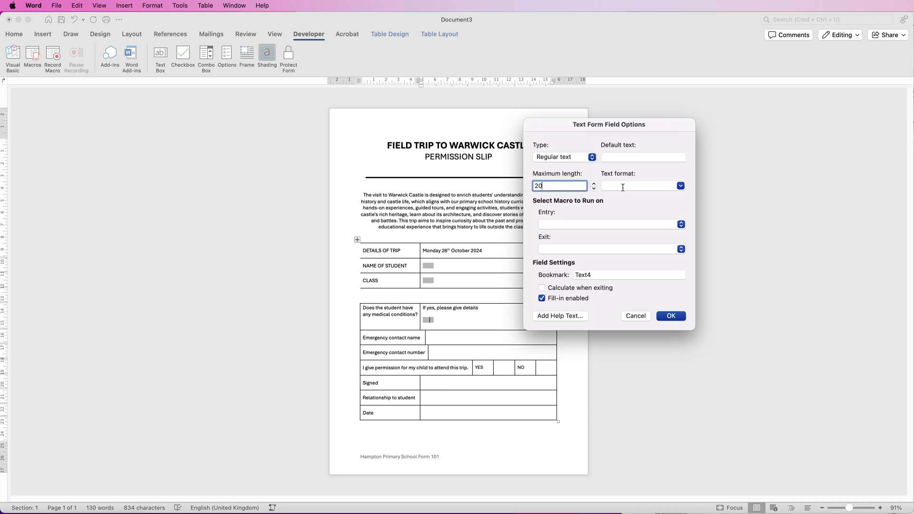
{"action": "left_click", "coordinate": [681, 187]}
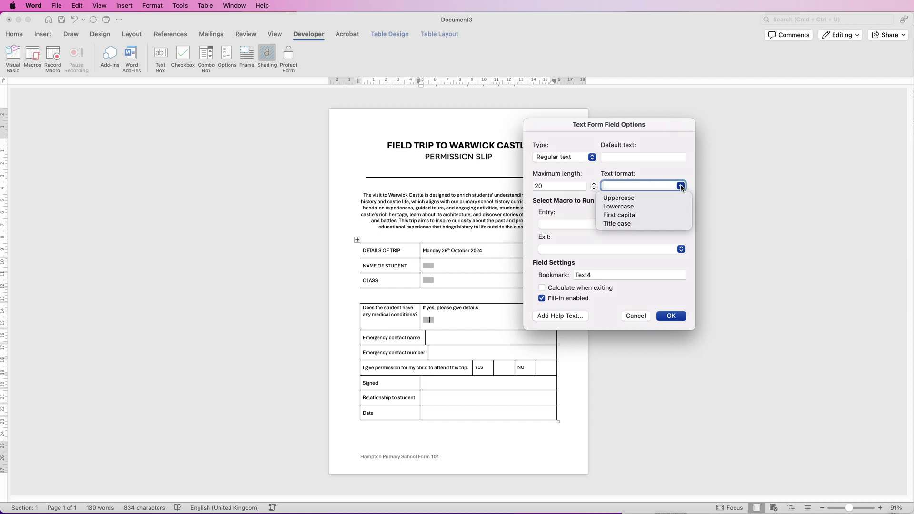
{"action": "left_click", "coordinate": [681, 186]}
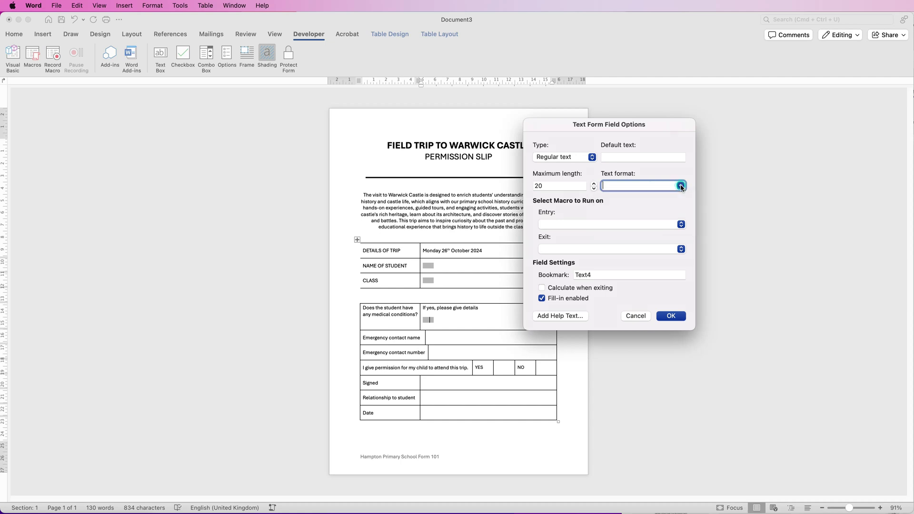
{"action": "left_click", "coordinate": [670, 320]}
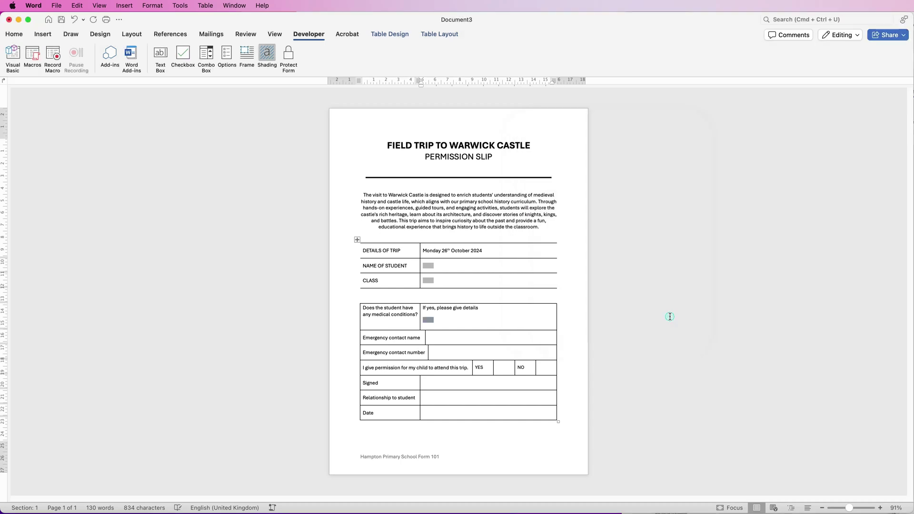
{"action": "left_click", "coordinate": [434, 320]}
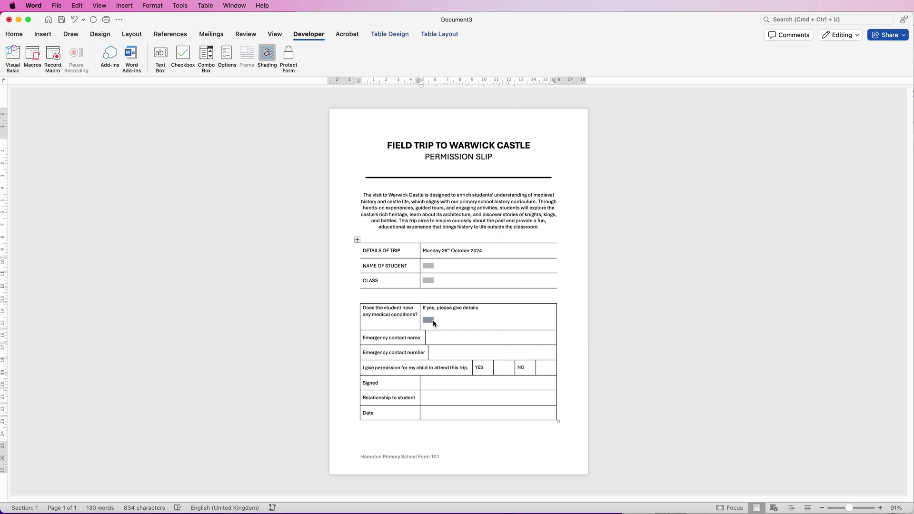
Insert text form fields in the cells beside Emergency contact name and Emergency contact number
{"action": "left_click", "coordinate": [448, 337]}
{"action": "left_click", "coordinate": [161, 54]}
{"action": "left_click", "coordinate": [441, 355]}
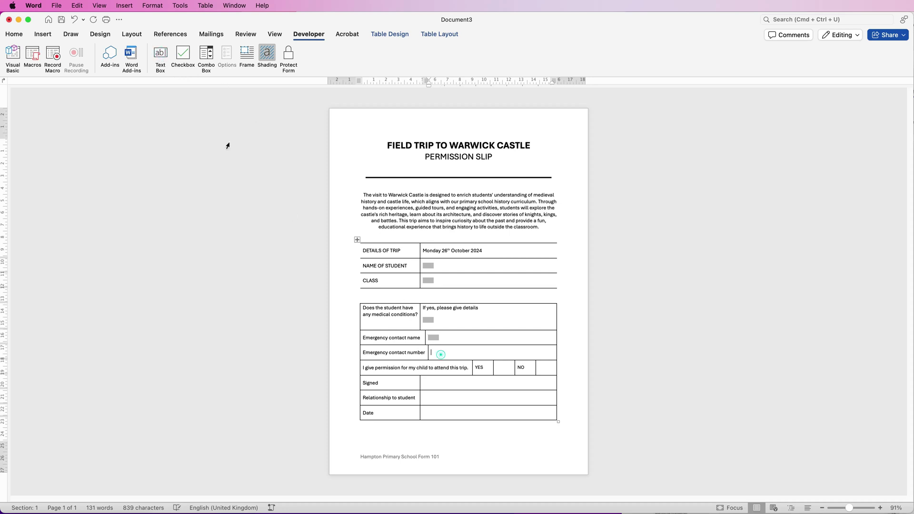
{"action": "left_click", "coordinate": [160, 54]}
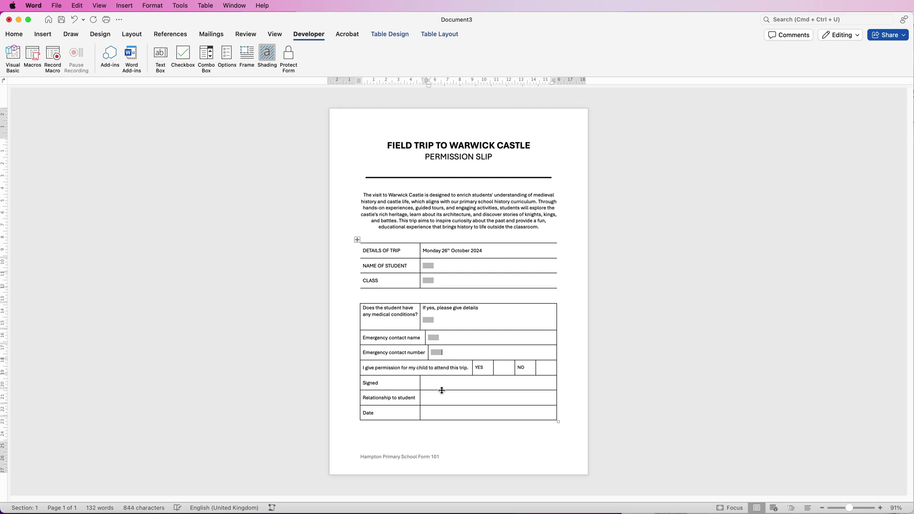
Insert checkbox form fields in the blank cells beside YES and NO in the permission row
{"action": "left_click", "coordinate": [506, 369]}
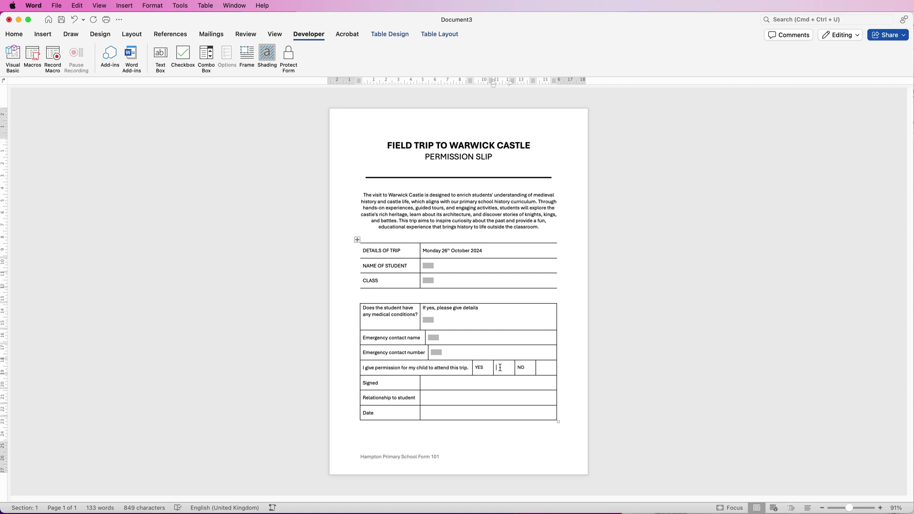
{"action": "left_click", "coordinate": [185, 53]}
{"action": "left_click", "coordinate": [549, 369]}
{"action": "left_click", "coordinate": [183, 53]}
Centre the NO and YES checkboxes horizontally and vertically within their table cells
{"action": "left_click_drag", "start_coordinate": [549, 368], "coordinate": [540, 369]}
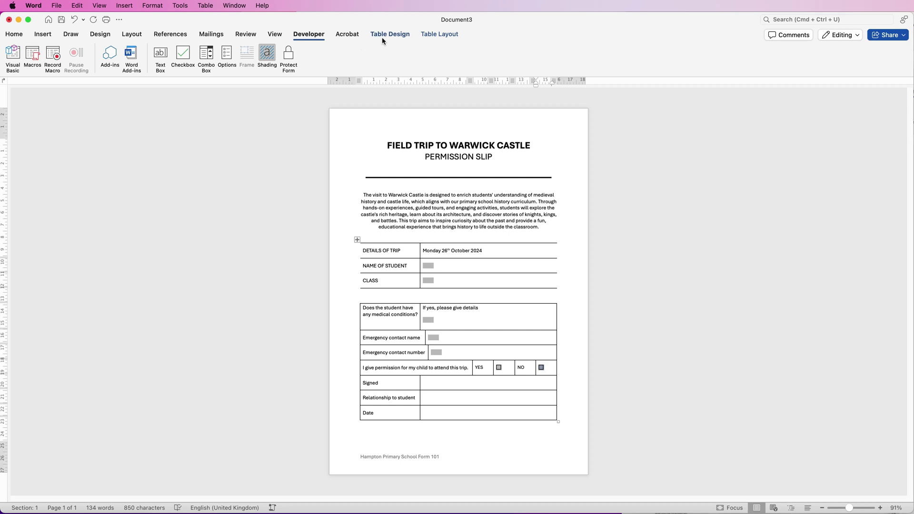
{"action": "left_click", "coordinate": [442, 35]}
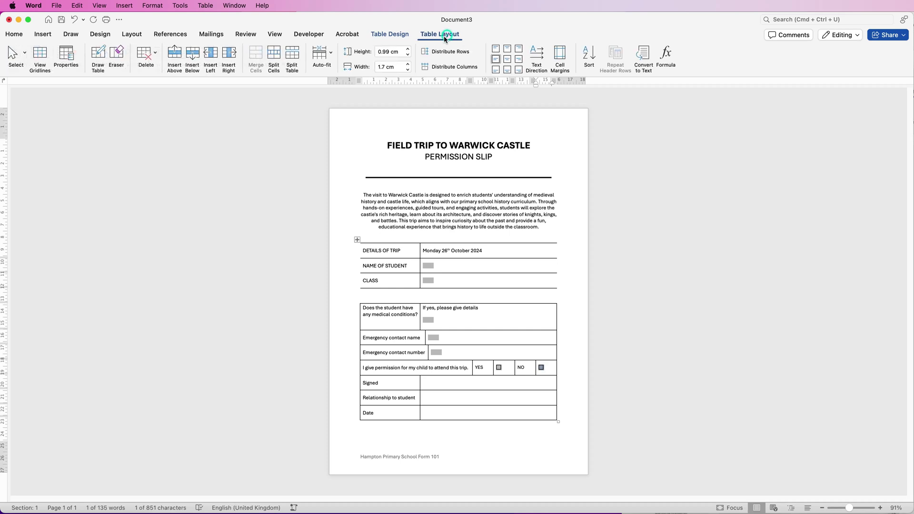
{"action": "left_click", "coordinate": [507, 59]}
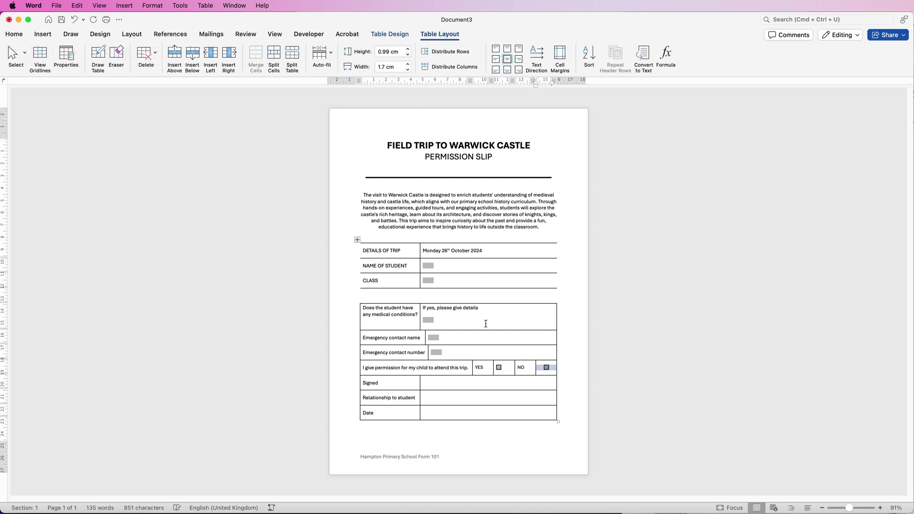
{"action": "left_click", "coordinate": [504, 368]}
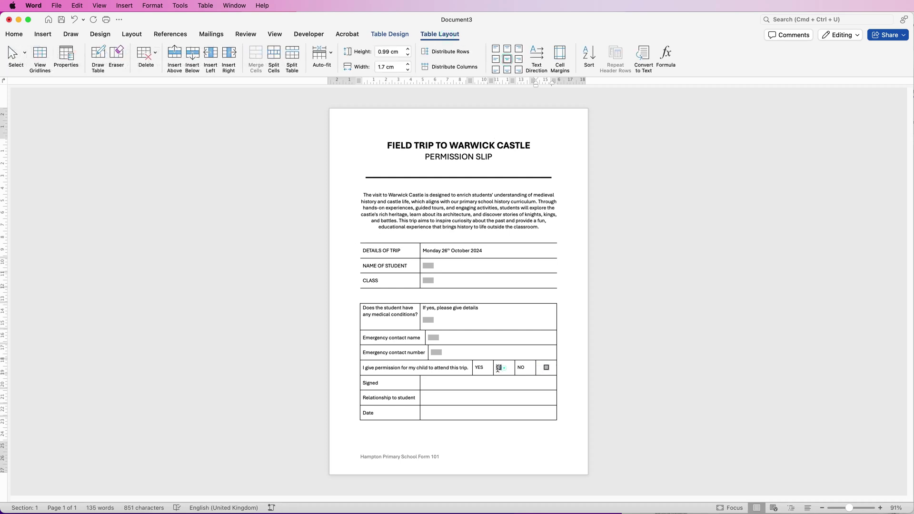
{"action": "left_click", "coordinate": [508, 59]}
Insert a text form field in the blank cell beside Signed
{"action": "left_click", "coordinate": [444, 383]}
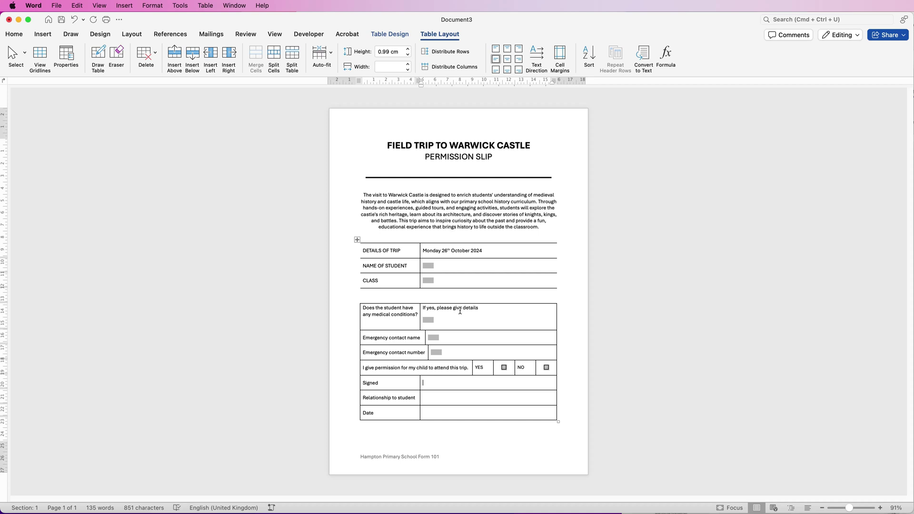
{"action": "left_click", "coordinate": [309, 34]}
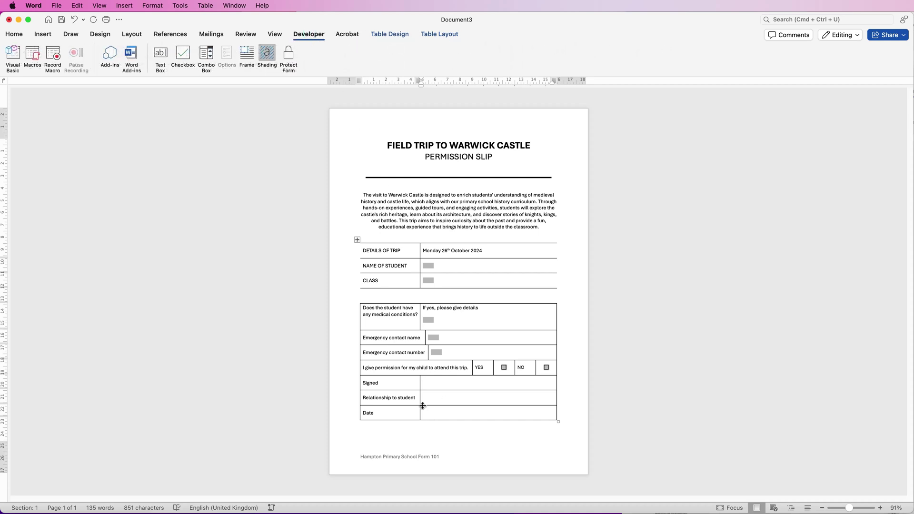
{"action": "left_click", "coordinate": [432, 384]}
{"action": "left_click", "coordinate": [161, 56]}
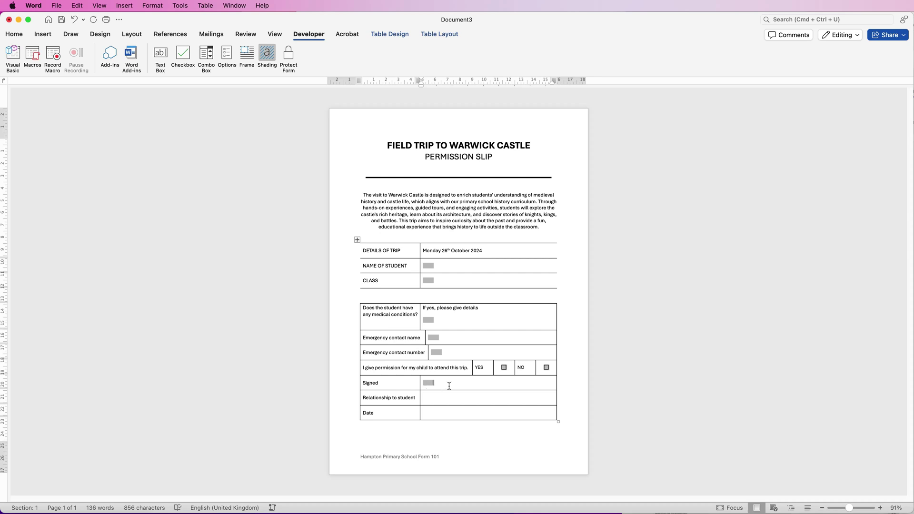
{"action": "left_click", "coordinate": [70, 34]}
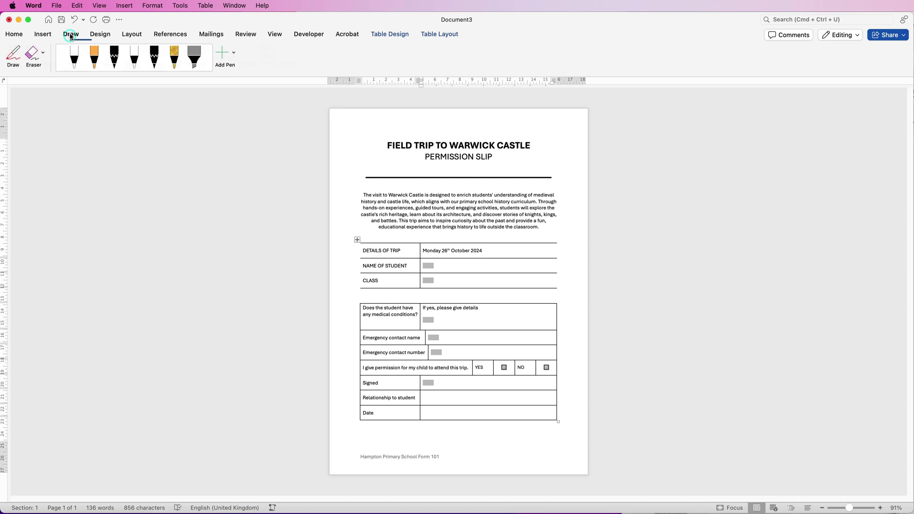
{"action": "left_click", "coordinate": [74, 57]}
{"action": "left_click", "coordinate": [75, 56]}
Insert text form fields in the cells beside Relationship to student and Date
{"action": "left_click", "coordinate": [308, 34]}
{"action": "key", "text": "Down"}
{"action": "left_click", "coordinate": [160, 57]}
{"action": "key", "text": "Down"}
{"action": "left_click", "coordinate": [163, 60]}
Replace the text form field beside Relationship to student with a combo box form field
{"action": "left_click", "coordinate": [433, 398]}
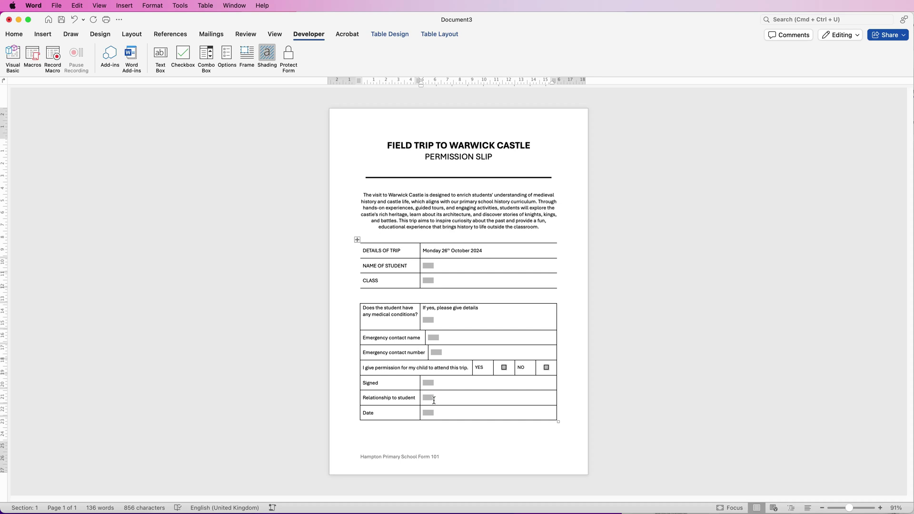
{"action": "key", "text": "BackSpace"}
{"action": "left_click", "coordinate": [207, 55]}
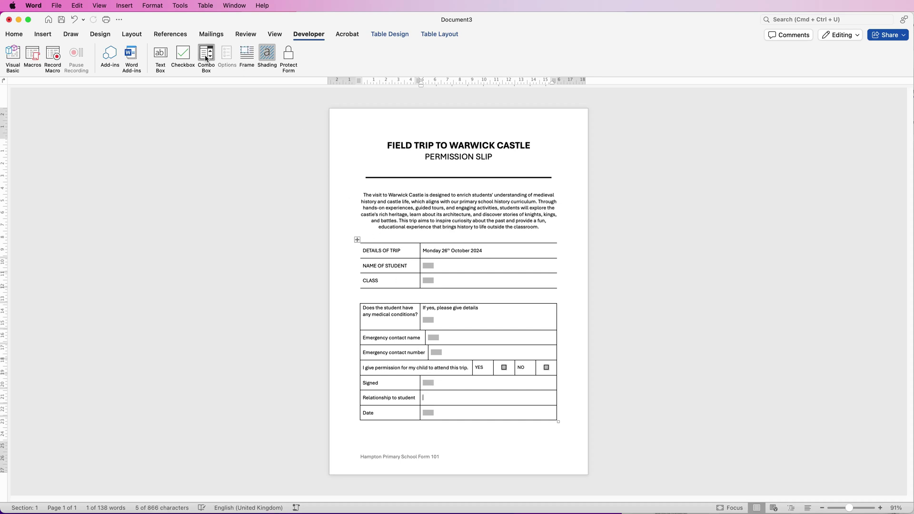
Add Mother, Father and Other as items of the Relationship to student drop-down form field
{"action": "right_click", "coordinate": [430, 396]}
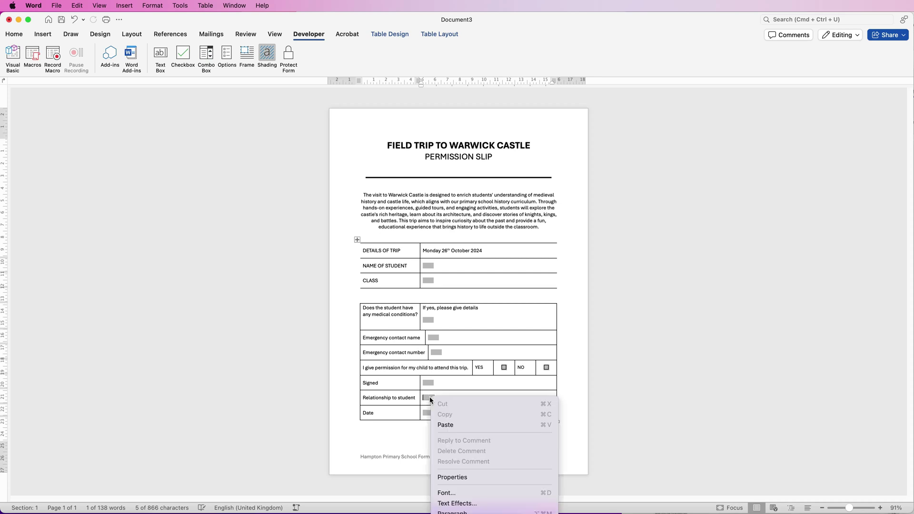
{"action": "left_click", "coordinate": [447, 477]}
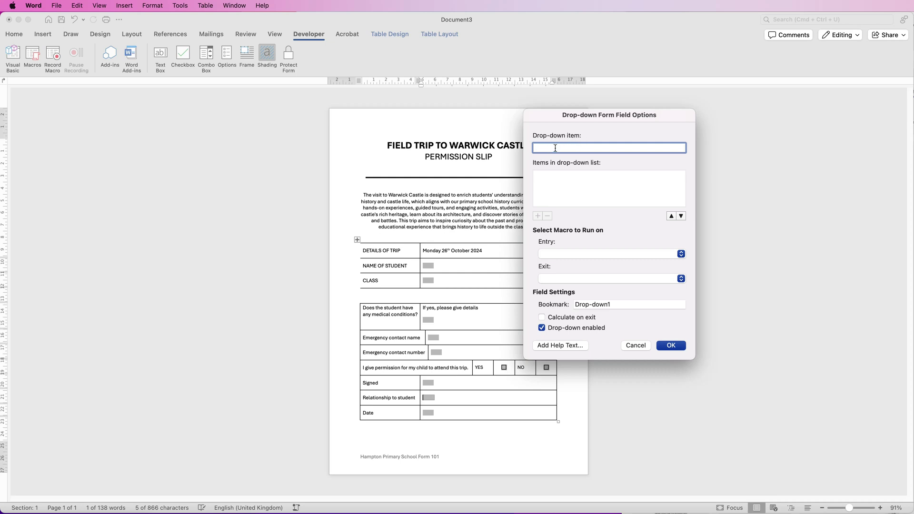
{"action": "type", "text": "Mother"}
{"action": "key", "text": "Return"}
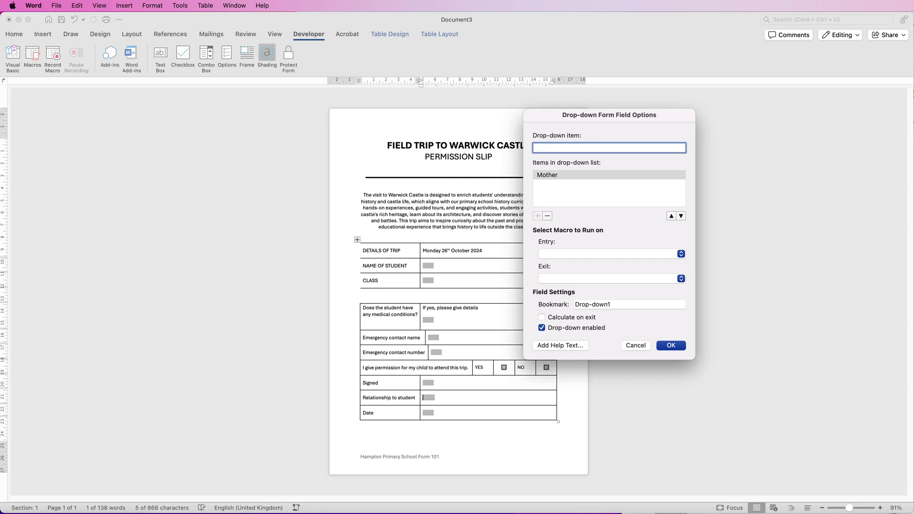
{"action": "type", "text": "Father"}
{"action": "key", "text": "Return"}
{"action": "type", "text": "Other"}
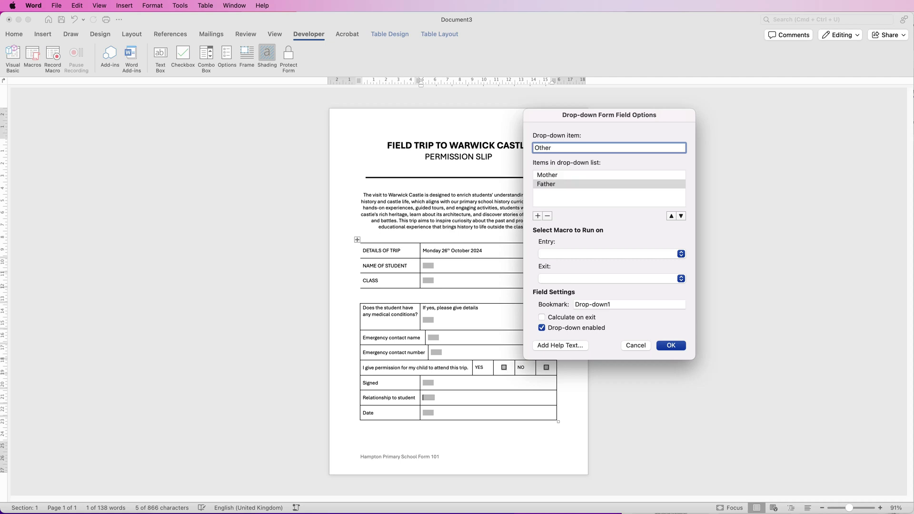
{"action": "key", "text": "Return"}
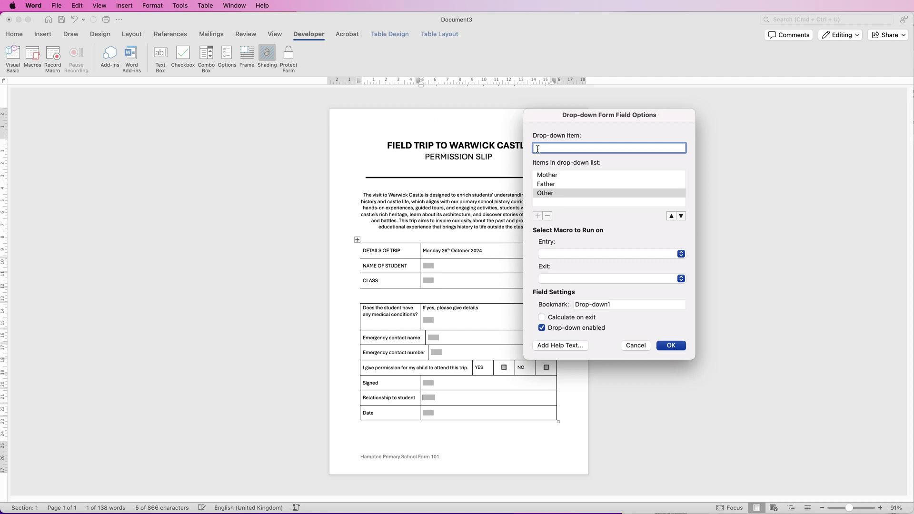
Add a Click Here item to the drop-down list and move it to the first position
{"action": "type", "text": "Click Here"}
{"action": "key", "text": "Return"}
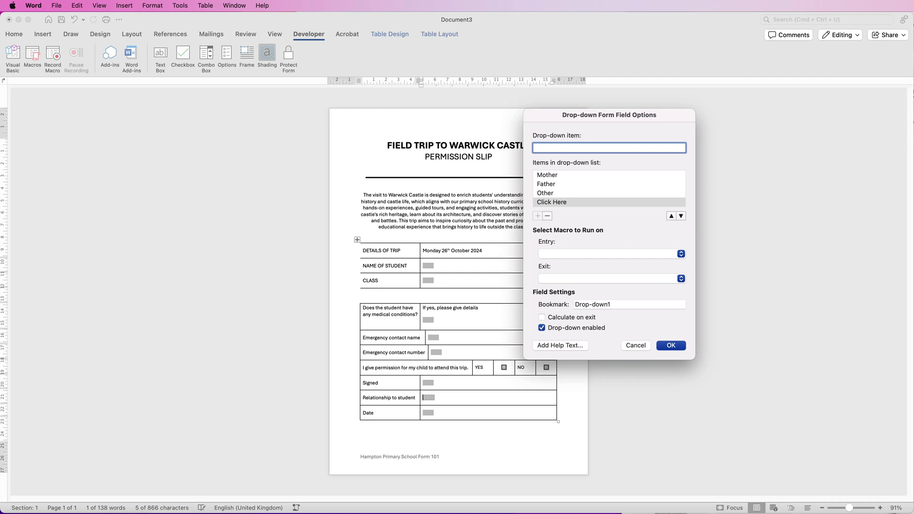
{"action": "left_click", "coordinate": [671, 216]}
{"action": "left_click", "coordinate": [671, 216]}
{"action": "left_click", "coordinate": [672, 215]}
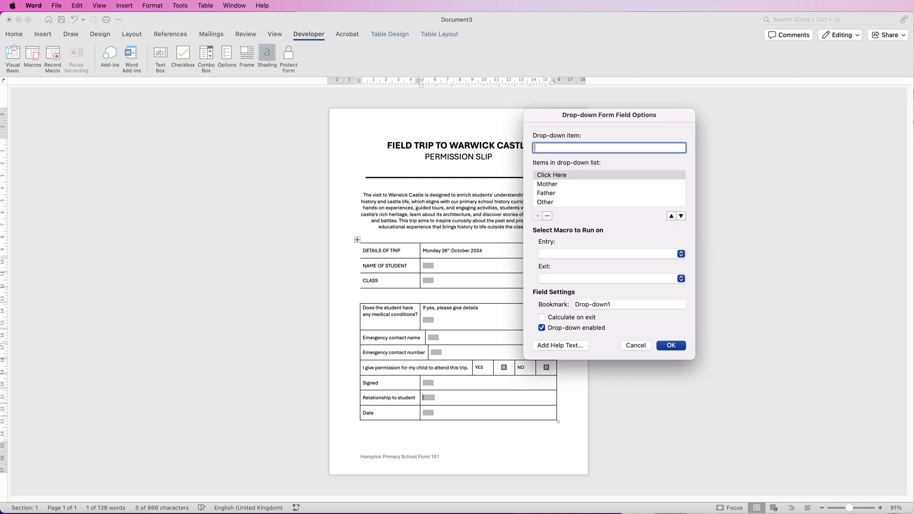
Set the drop-down field's bookmark name to Guardian and apply the field options
{"action": "double_click", "coordinate": [598, 305]}
{"action": "left_click_drag", "start_coordinate": [612, 305], "coordinate": [574, 305]}
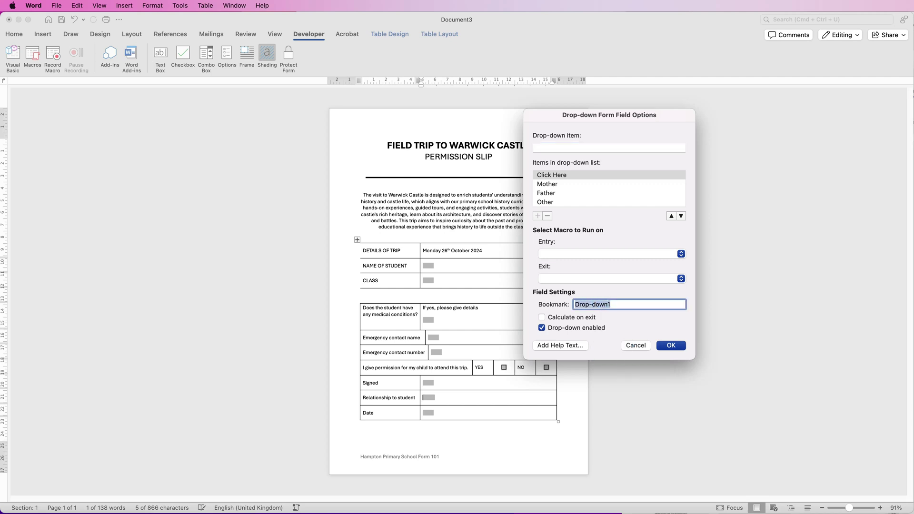
{"action": "key", "text": "BackSpace"}
{"action": "type", "text": "Guardian"}
{"action": "key", "text": "Return"}
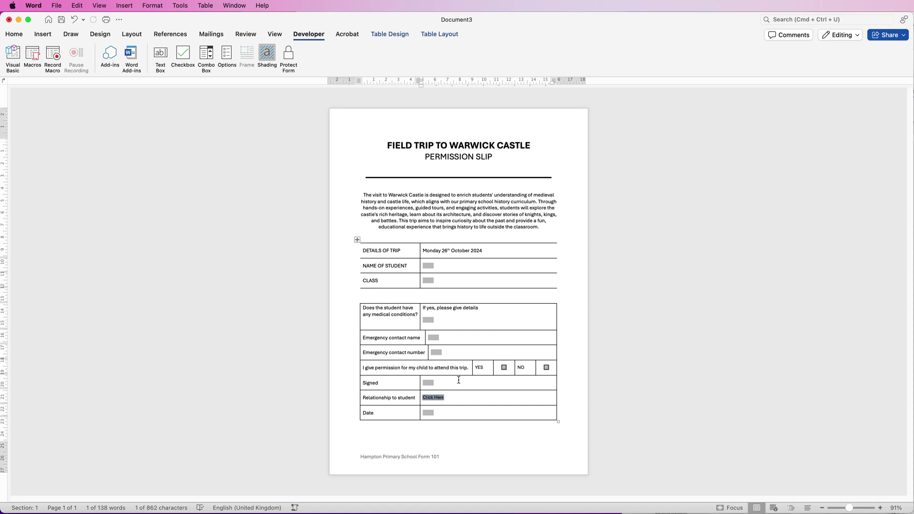
Test the NAME OF STUDENT field and the Relationship to student drop-down while the form is temporarily protected
{"action": "left_click", "coordinate": [287, 57]}
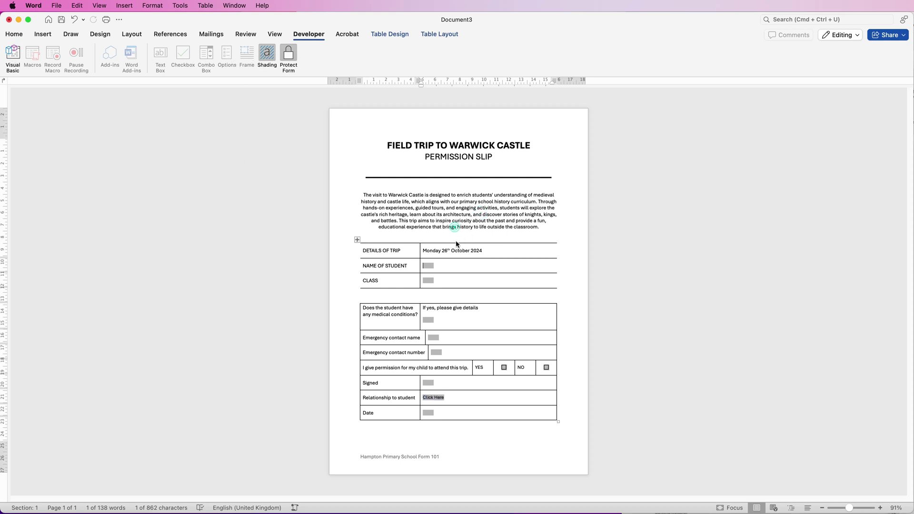
{"action": "left_click", "coordinate": [492, 207]}
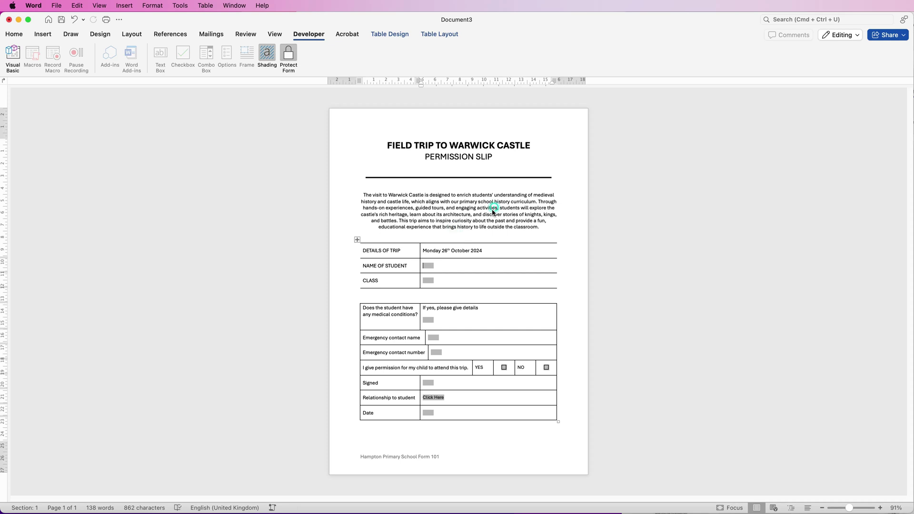
{"action": "left_click", "coordinate": [425, 267]}
{"action": "type", "text": "hj"}
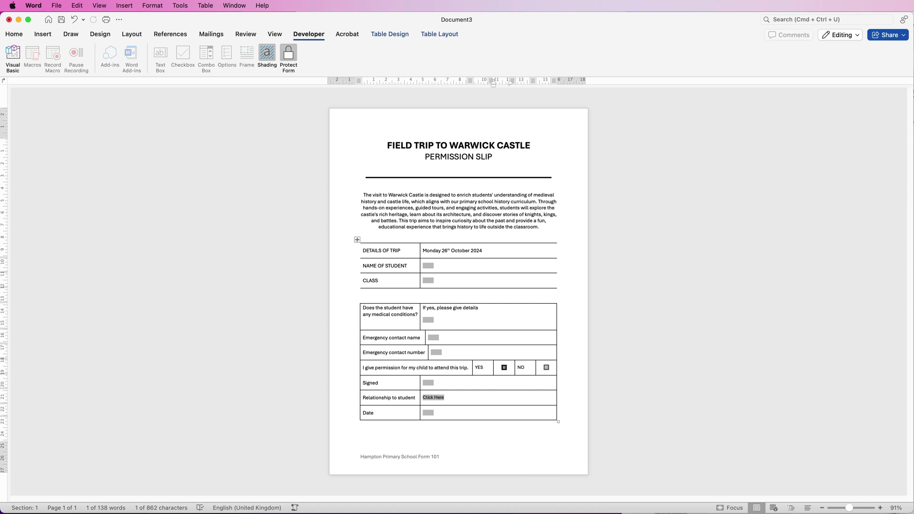
{"action": "left_click", "coordinate": [437, 398]}
{"action": "left_click", "coordinate": [437, 398]}
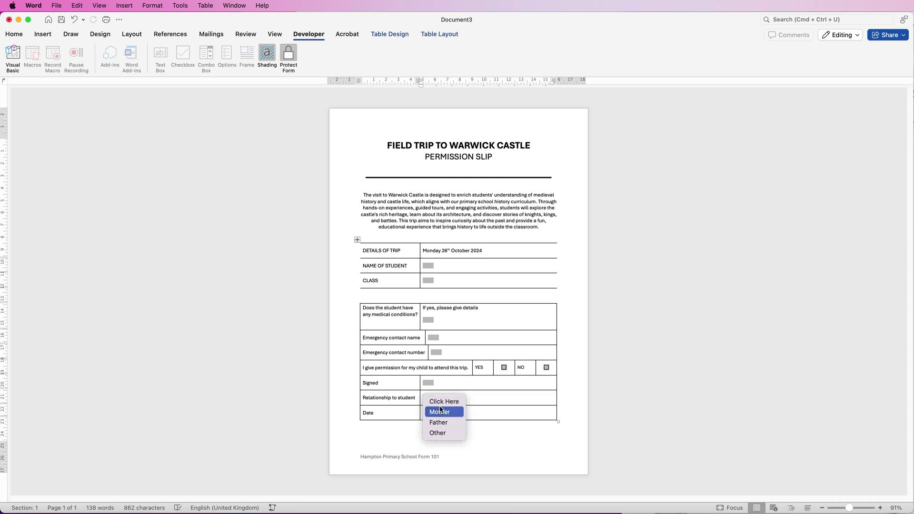
{"action": "left_click", "coordinate": [484, 404]}
{"action": "left_click", "coordinate": [290, 55]}
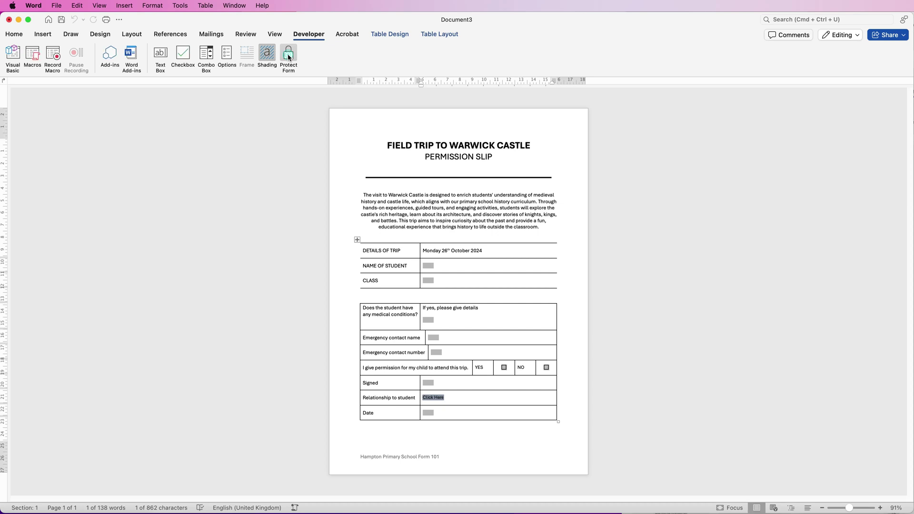
Turn off form field shading and protect the form
{"action": "left_click", "coordinate": [270, 56]}
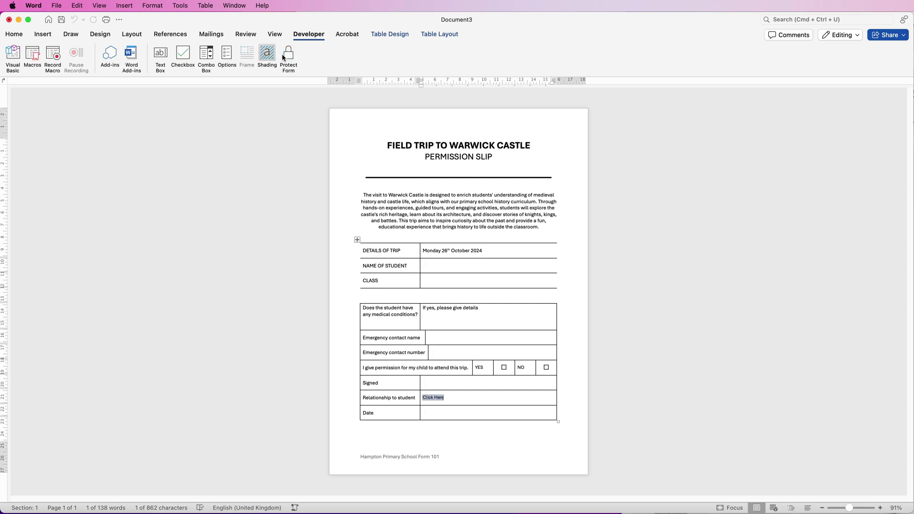
{"action": "left_click", "coordinate": [284, 57]}
Check that each text field from NAME OF STUDENT to Emergency contact number can be selected in the protected form
{"action": "left_click", "coordinate": [446, 266]}
{"action": "left_click", "coordinate": [427, 266]}
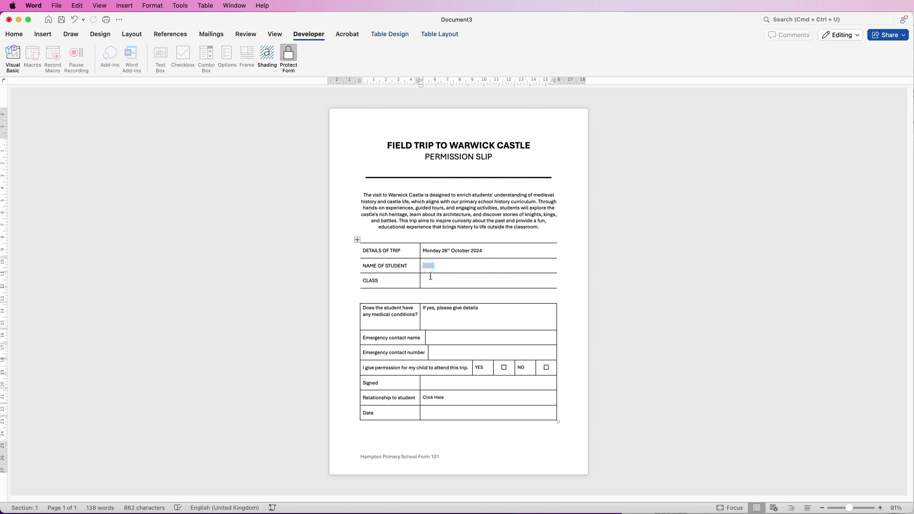
{"action": "left_click", "coordinate": [427, 282]}
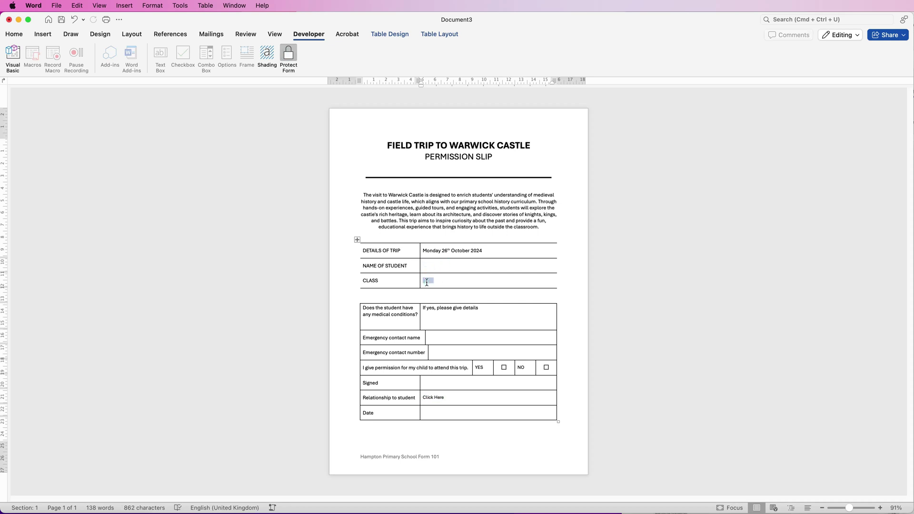
{"action": "left_click", "coordinate": [429, 320]}
{"action": "left_click", "coordinate": [431, 338]}
{"action": "left_click", "coordinate": [436, 353]}
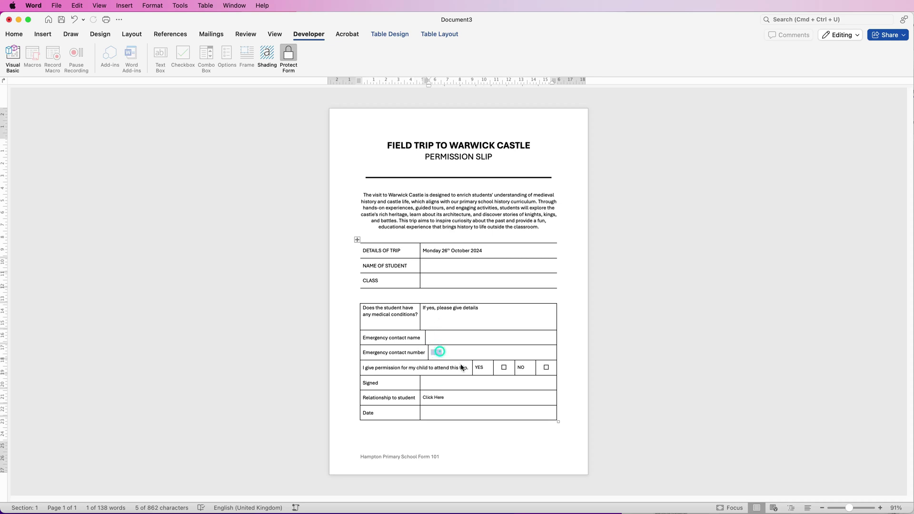
Tick the YES permission checkbox and try out the Relationship to student drop-down
{"action": "left_click", "coordinate": [504, 369]}
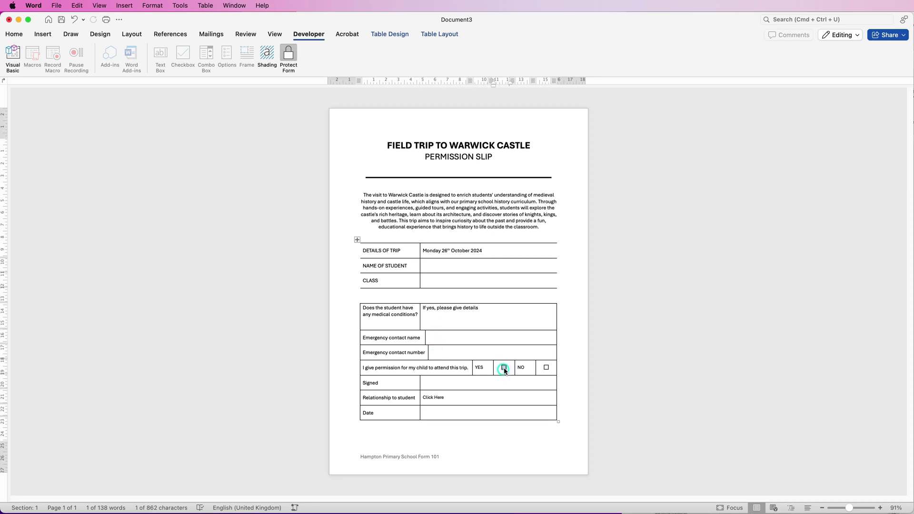
{"action": "left_click", "coordinate": [505, 369]}
{"action": "left_click", "coordinate": [442, 399]}
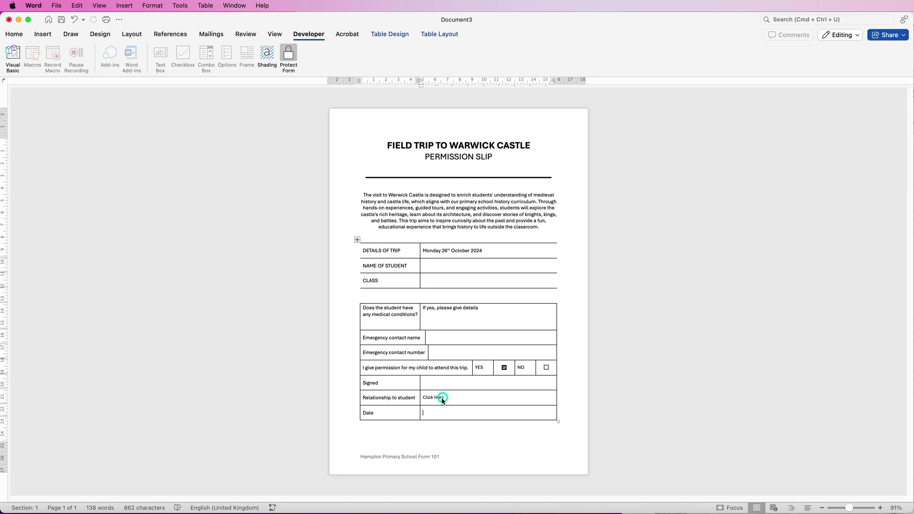
{"action": "left_click", "coordinate": [443, 399]}
{"action": "left_click", "coordinate": [440, 412]}
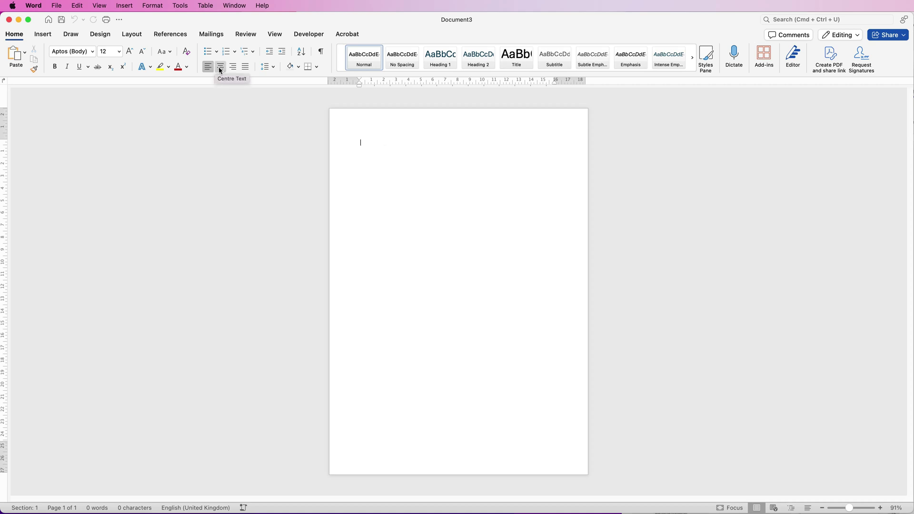
Enter the centred heading lines FIELD TRIP TO WARWICK CASTLE and PERMISSION SLIP in the blank document
{"action": "left_click", "coordinate": [219, 68]}
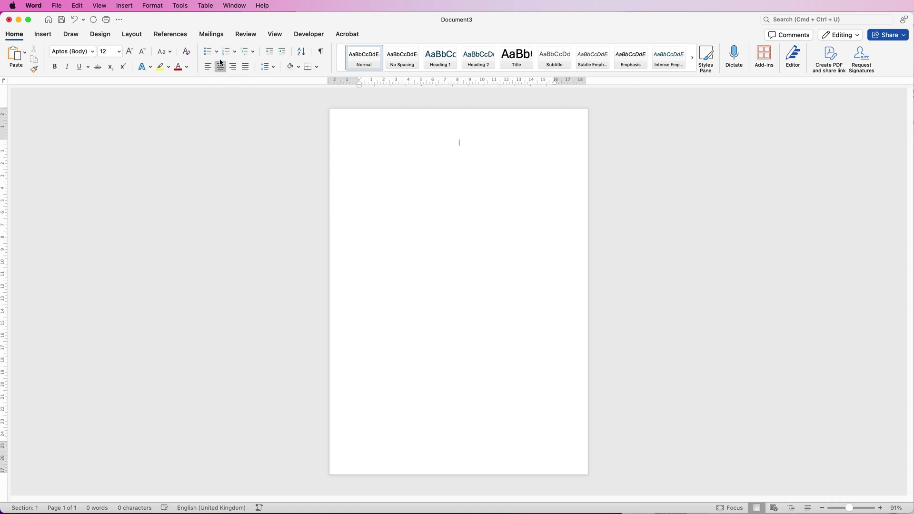
{"action": "type", "text": "FIELD TRIP TO WARWICK CASTLE"}
{"action": "key", "text": "Return"}
{"action": "type", "text": "PERMISSION SLIP"}
Format the FIELD TRIP TO WARWICK CASTLE line as 22 pt bold
{"action": "left_click_drag", "start_coordinate": [498, 143], "coordinate": [421, 142]}
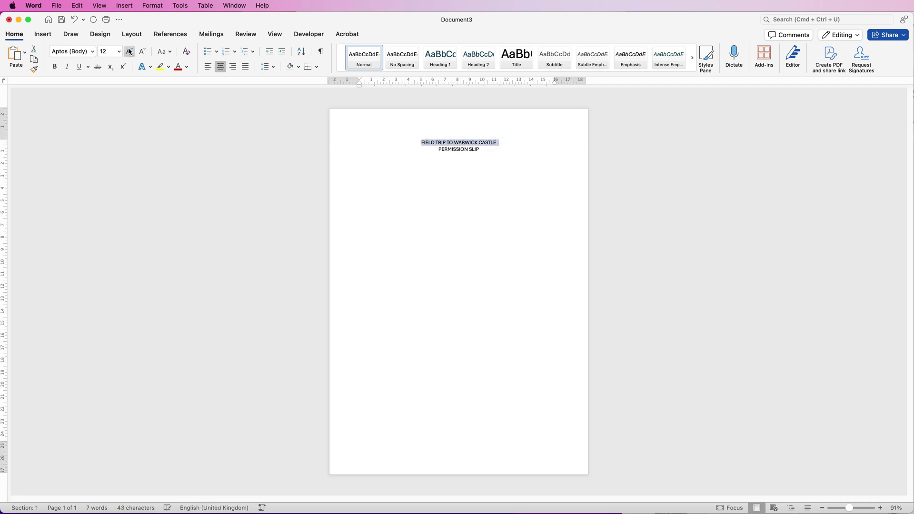
{"action": "left_click", "coordinate": [129, 51]}
{"action": "left_click", "coordinate": [128, 52]}
{"action": "left_click", "coordinate": [129, 52]}
{"action": "left_click", "coordinate": [131, 51]}
{"action": "left_click", "coordinate": [131, 51]}
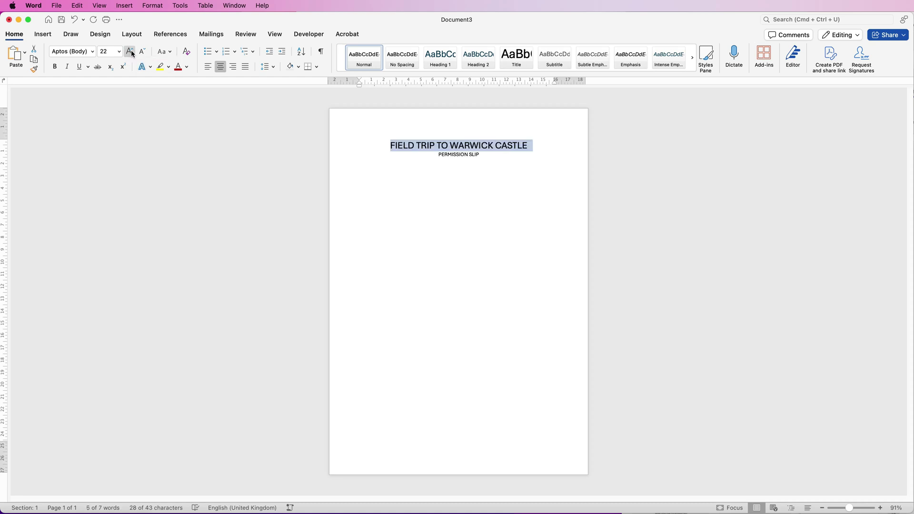
{"action": "left_click", "coordinate": [55, 70]}
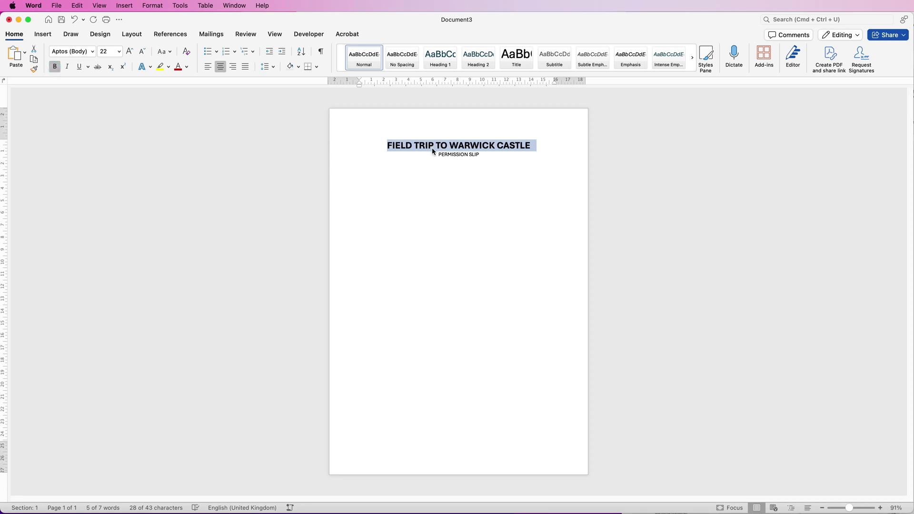
Enlarge the PERMISSION SLIP line to 20 pt
{"action": "triple_click", "coordinate": [482, 155]}
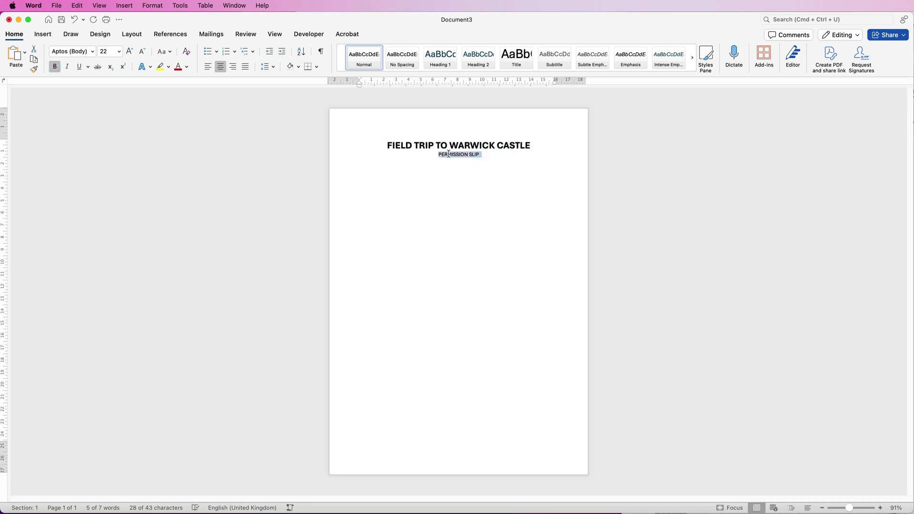
{"action": "left_click", "coordinate": [129, 51]}
{"action": "left_click", "coordinate": [129, 51]}
{"action": "left_click", "coordinate": [130, 50]}
{"action": "left_click", "coordinate": [130, 52]}
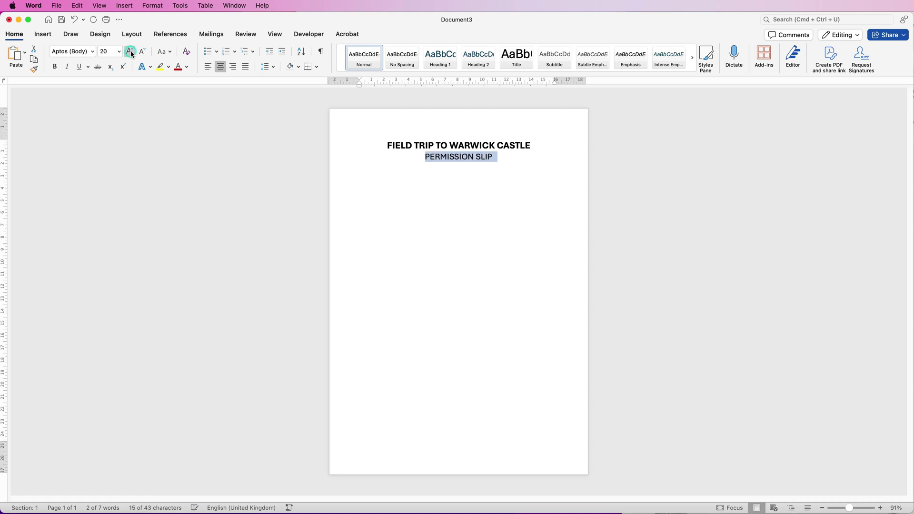
Insert a table with 2 columns and 8 rows on a left-aligned line, leaving space below the PERMISSION SLIP heading
{"action": "left_click", "coordinate": [494, 159]}
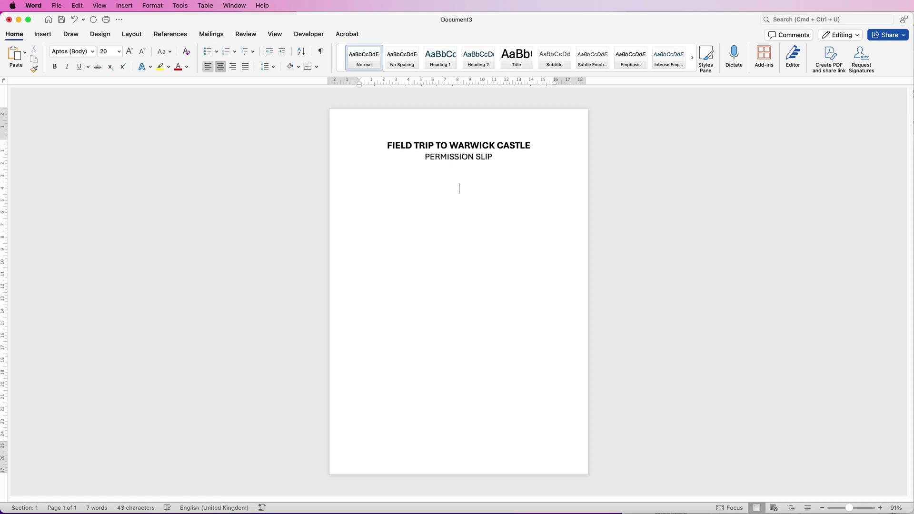
{"action": "left_click", "coordinate": [207, 66]}
{"action": "left_click", "coordinate": [43, 35]}
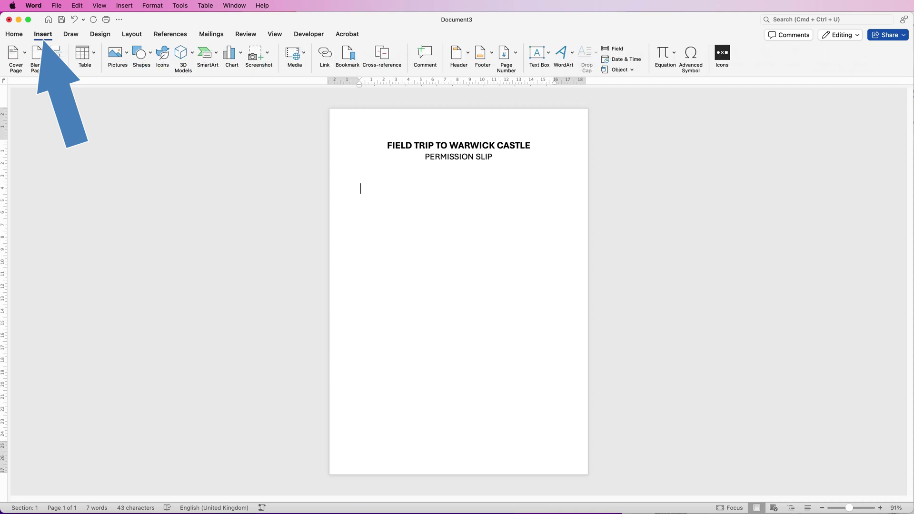
{"action": "left_click", "coordinate": [85, 53]}
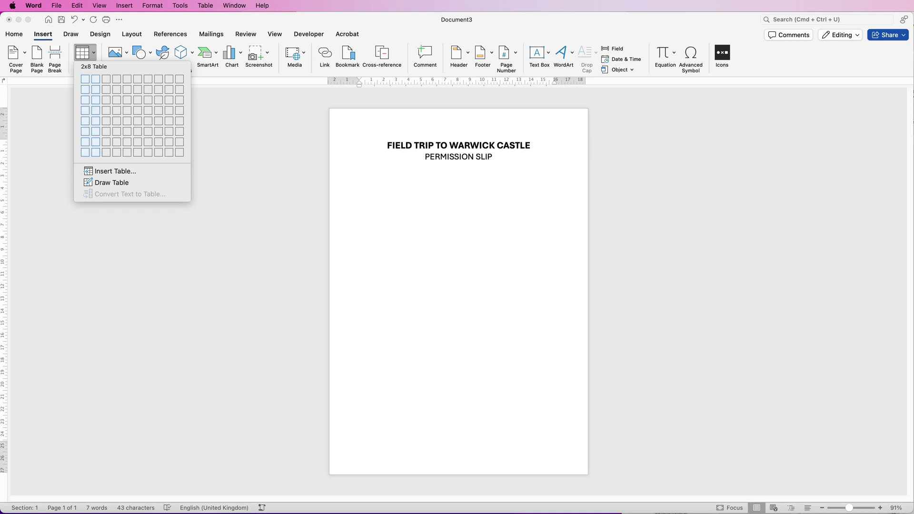
{"action": "left_click", "coordinate": [96, 153]}
Set all table rows to a height of 1 cm and align the cell contents centre left
{"action": "left_click", "coordinate": [357, 181]}
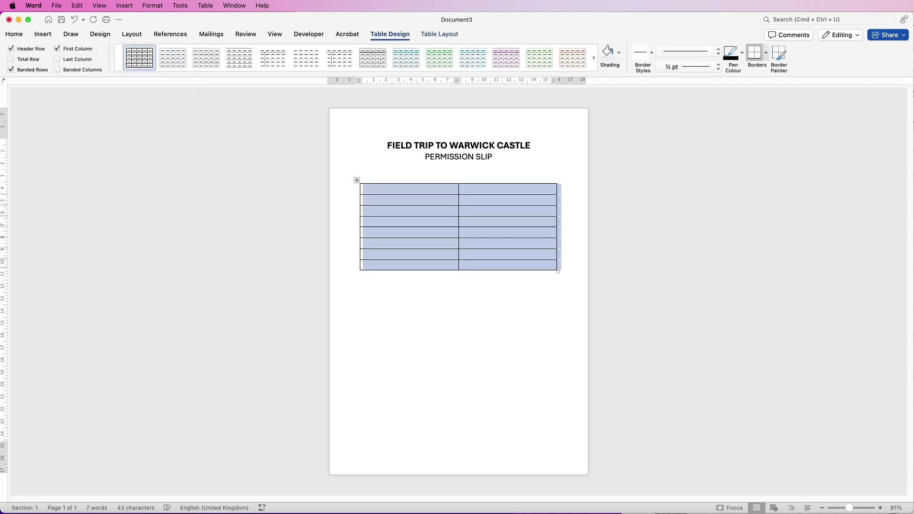
{"action": "left_click", "coordinate": [439, 34]}
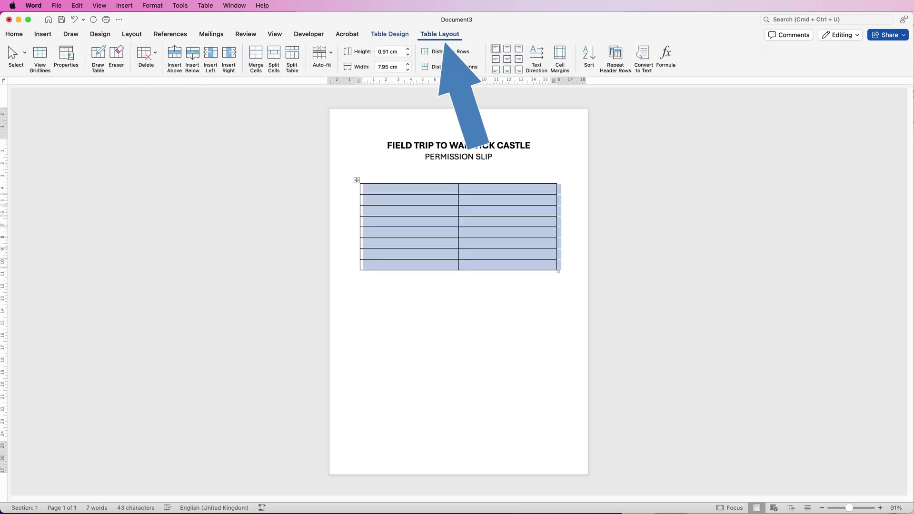
{"action": "left_click_drag", "start_coordinate": [399, 52], "coordinate": [381, 52]}
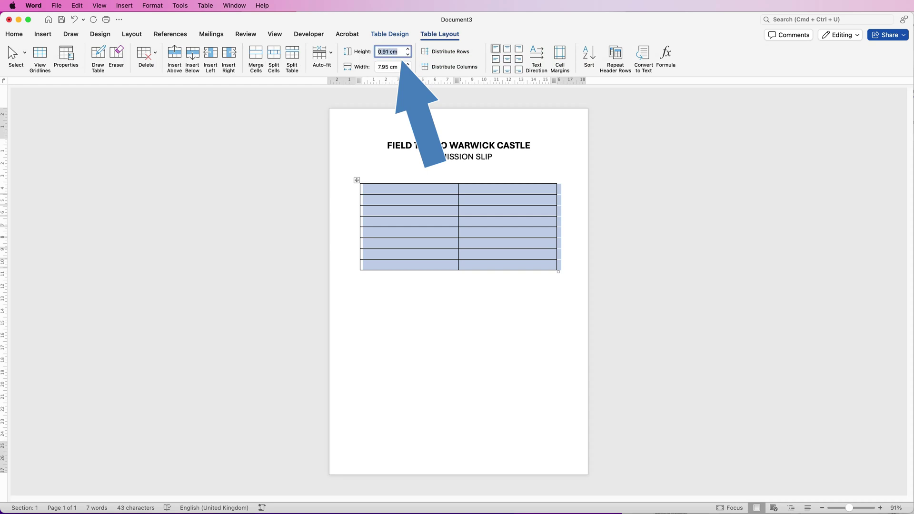
{"action": "type", "text": "1"}
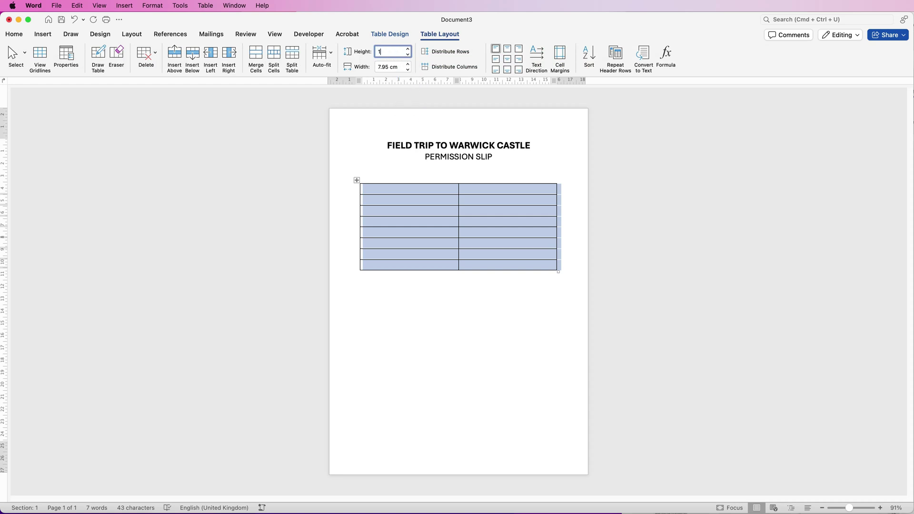
{"action": "key", "text": "Return"}
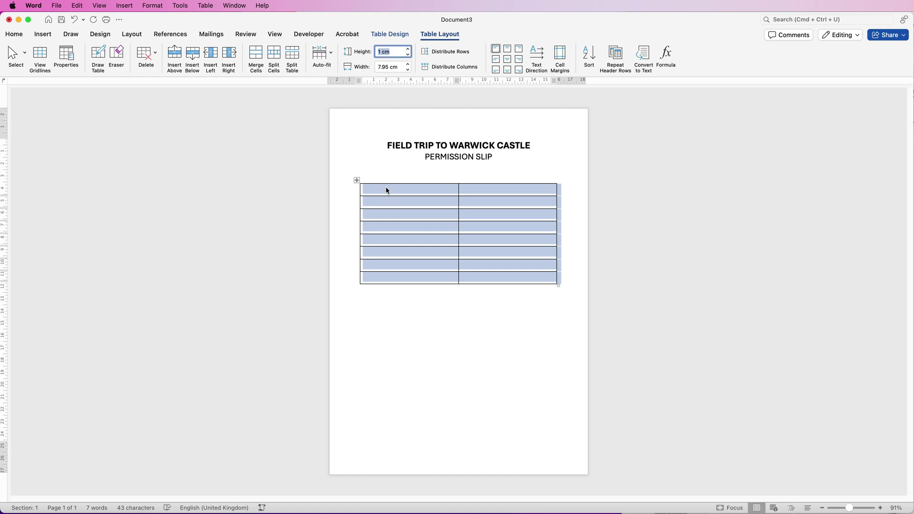
{"action": "left_click", "coordinate": [495, 60]}
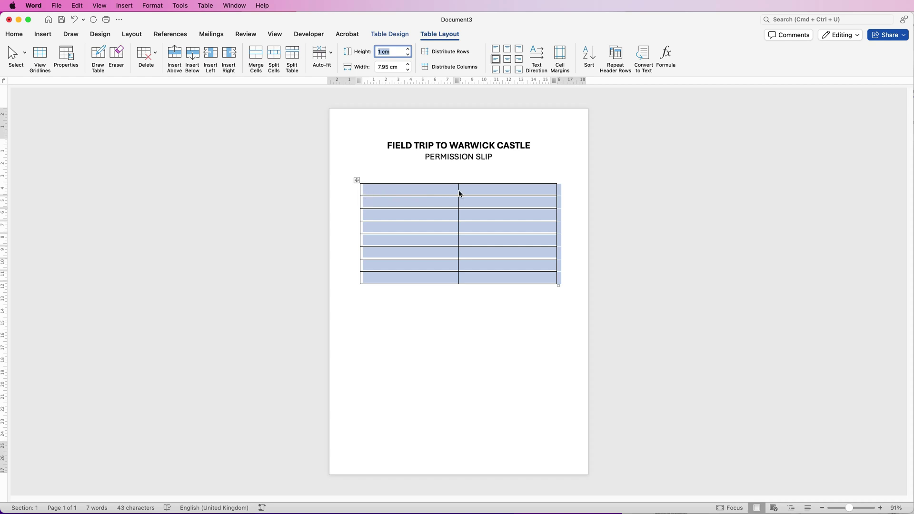
Narrow the table's first column and paste the paragraph describing the Warwick Castle visit between the heading and the table
{"action": "left_click_drag", "start_coordinate": [458, 191], "coordinate": [421, 196]}
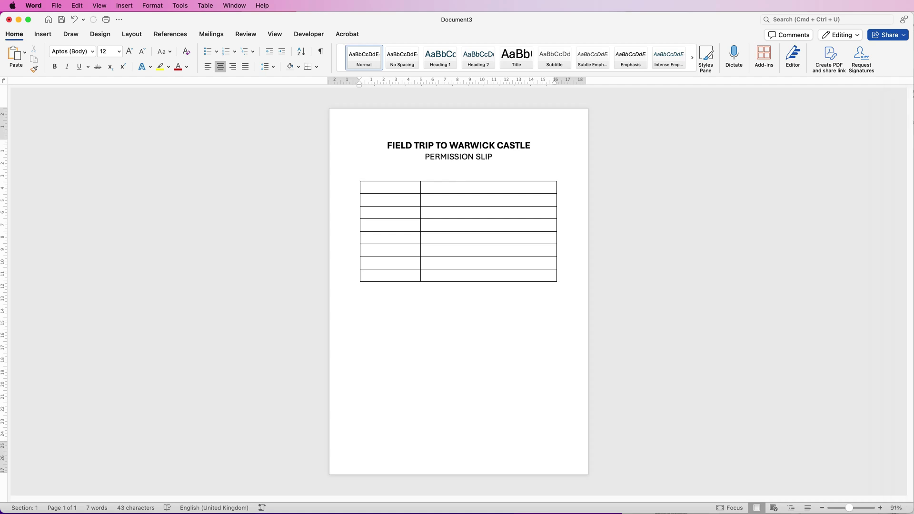
{"action": "type", "text": "The visit to Warwick Castle is designed to enrich students' understanding of medieval history and castle life, which aligns with our primary school history curriculum. Through hands-on experiences, guided tours, and engaging activities, students will explore the castle's rich heritage, learn about its architecture, and discover stories of knights, kings, and battles. This trip aims to inspire curiosity about the past and provide a fun, educational experience that brings history to life outside the classroom."}
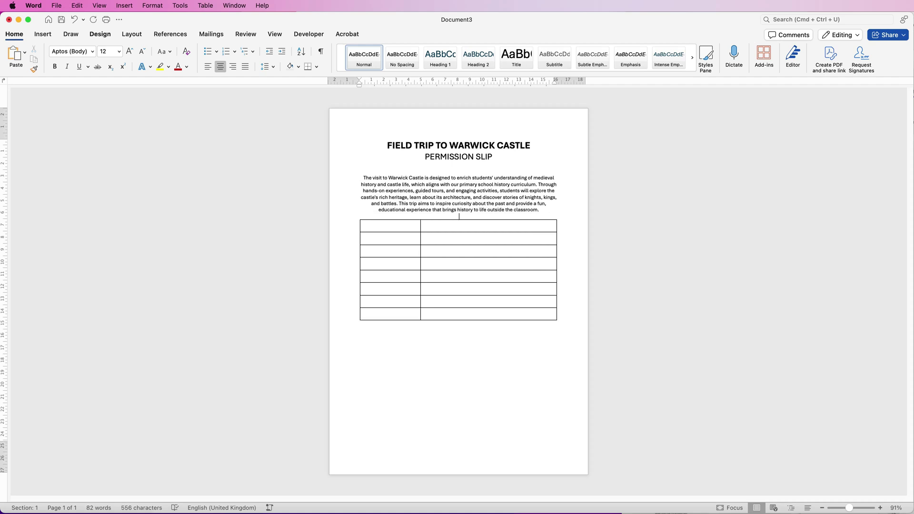
Draw a horizontal line about 15 cm long between the PERMISSION SLIP heading and the introductory paragraph
{"action": "left_click", "coordinate": [43, 35]}
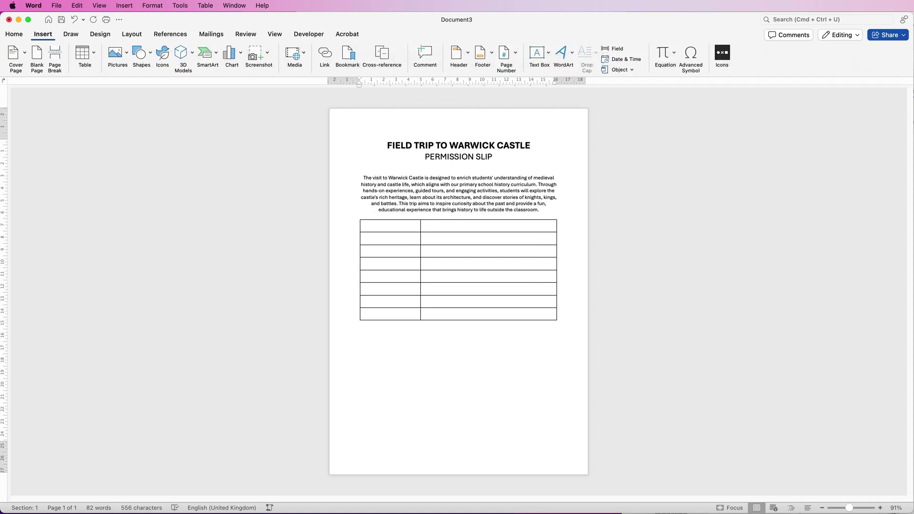
{"action": "left_click", "coordinate": [141, 54]}
{"action": "left_click", "coordinate": [141, 136]}
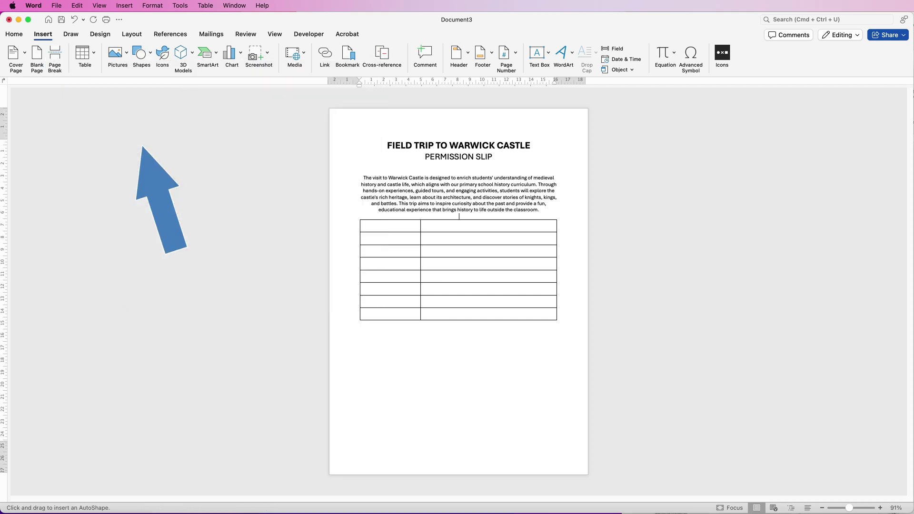
{"action": "left_click_drag", "start_coordinate": [368, 167], "coordinate": [555, 167]}
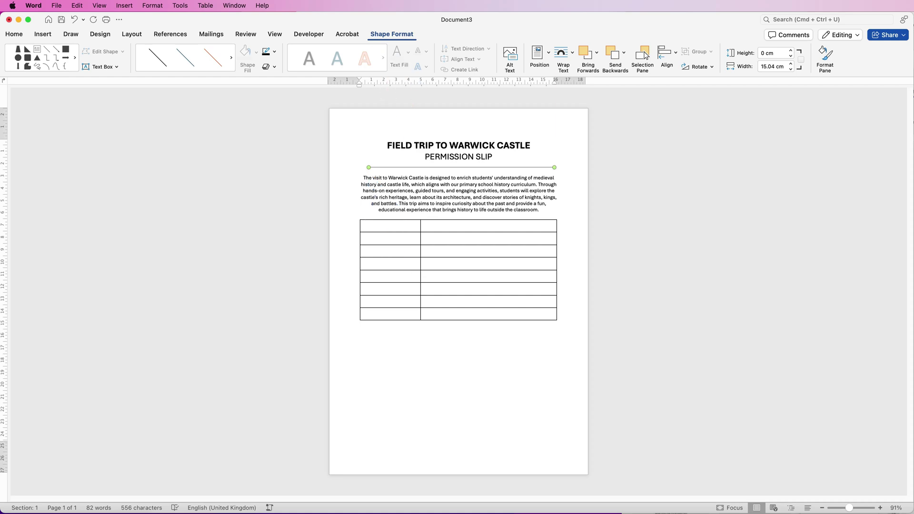
Set the horizontal line's weight to 3 pt and align it to the centre of the margins
{"action": "left_click", "coordinate": [274, 51]}
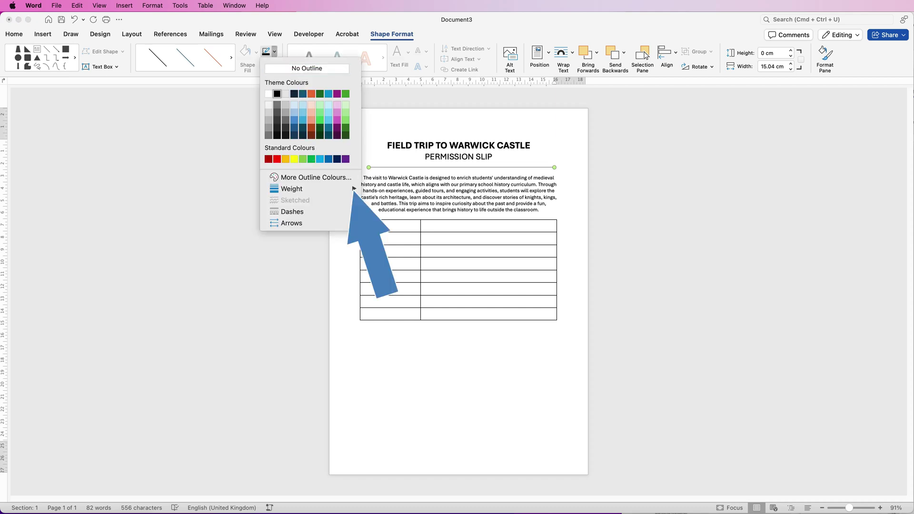
{"action": "mouse_move", "coordinate": [354, 190]}
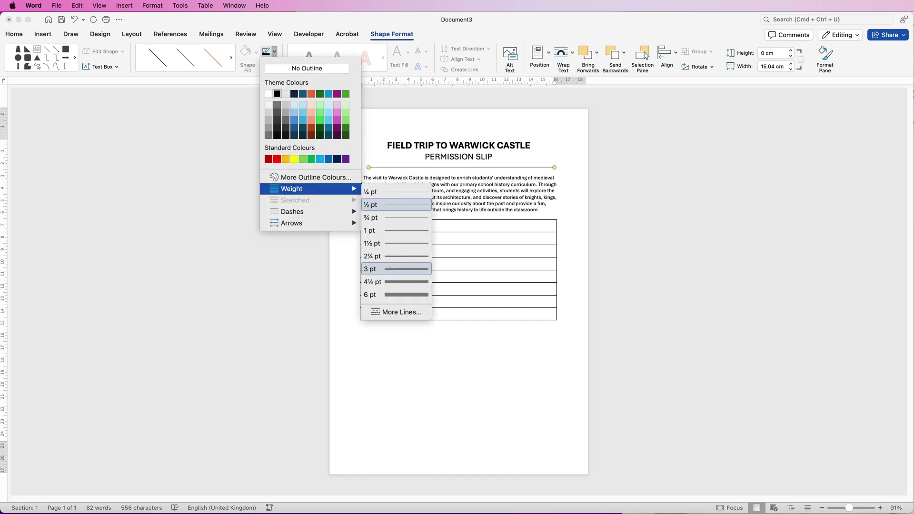
{"action": "left_click", "coordinate": [397, 269]}
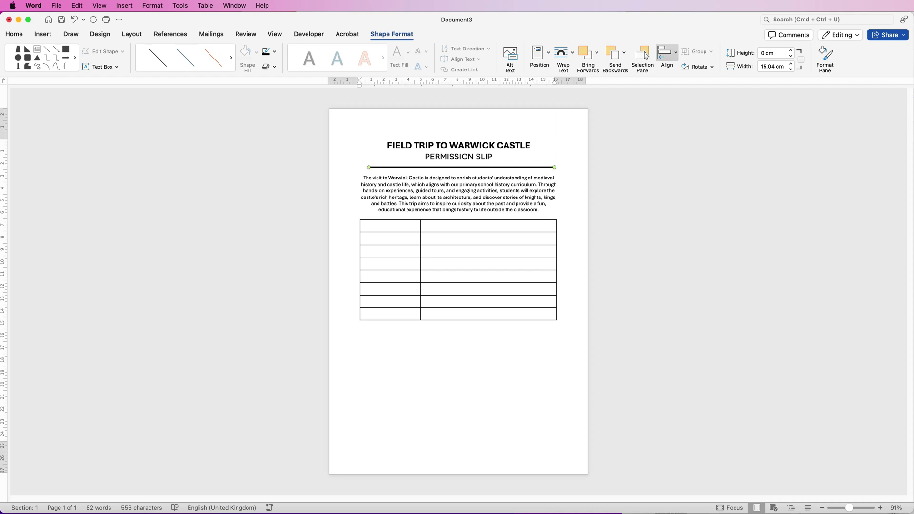
{"action": "left_click", "coordinate": [669, 53]}
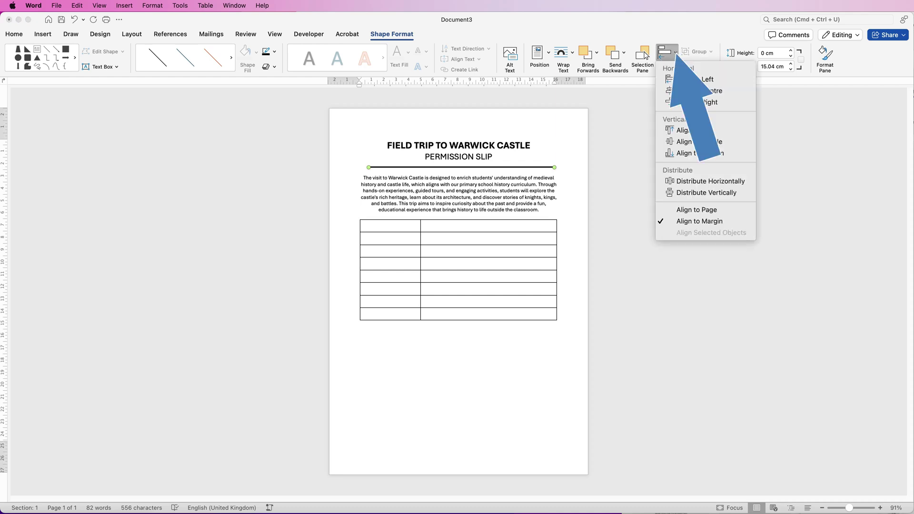
{"action": "left_click", "coordinate": [699, 91]}
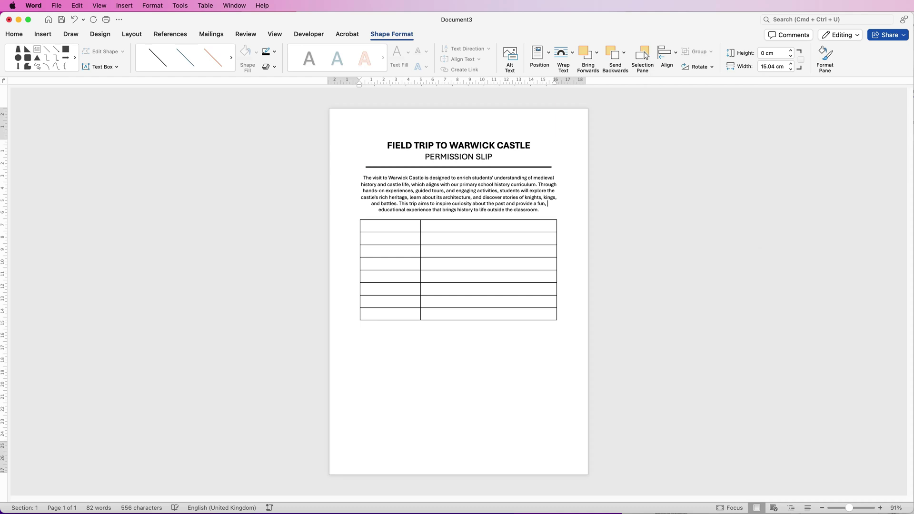
{"action": "key", "text": "Escape"}
Paste the labels DETAILS OF TRIP, NAME OF STUDENT and CLASS into the first three rows, with Monday 26th October 2024 beside the trip details
{"action": "left_click", "coordinate": [366, 226]}
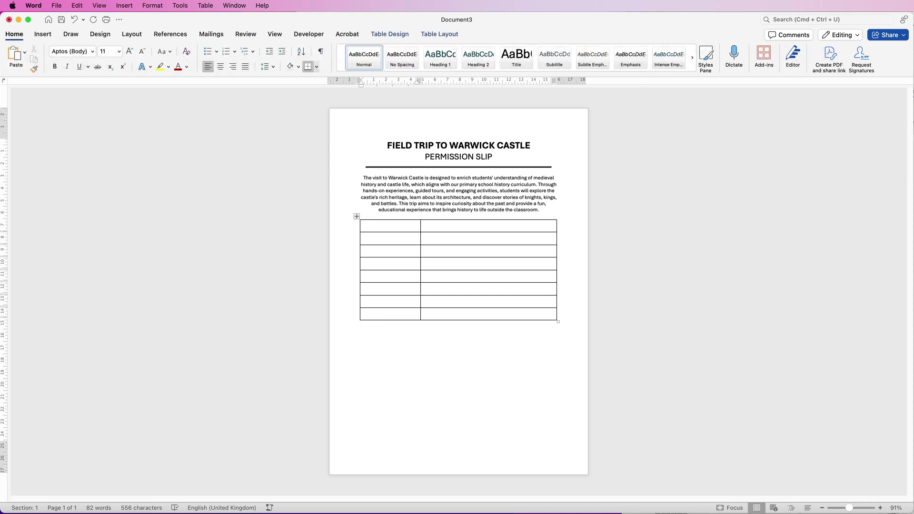
{"action": "type", "text": "DETAILS OF TRIP"}
{"action": "left_click", "coordinate": [381, 239]}
{"action": "type", "text": "NAME OF STUDENT"}
{"action": "left_click", "coordinate": [381, 251]}
{"action": "type", "text": "CLASS"}
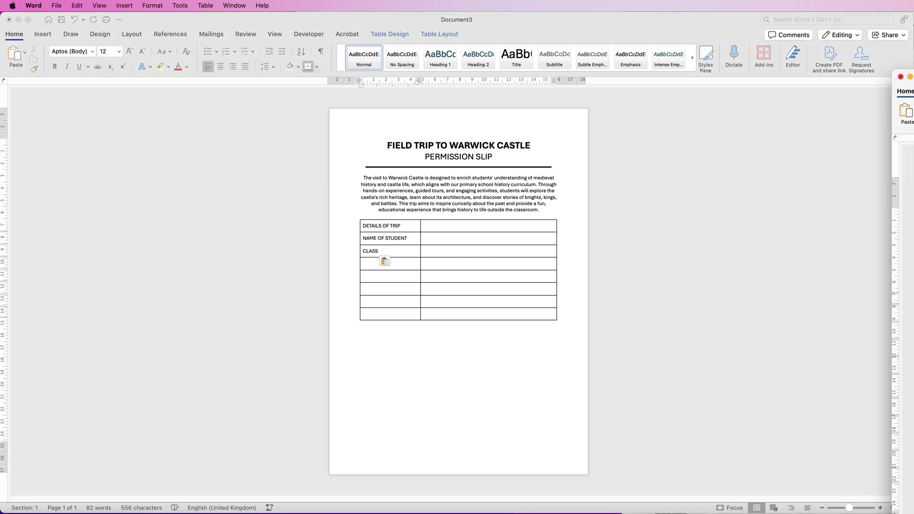
{"action": "left_click", "coordinate": [476, 226]}
{"action": "type", "text": "Monday 26th October 2024"}
Merge the two cells of the empty row below CLASS into one
{"action": "left_click", "coordinate": [369, 263]}
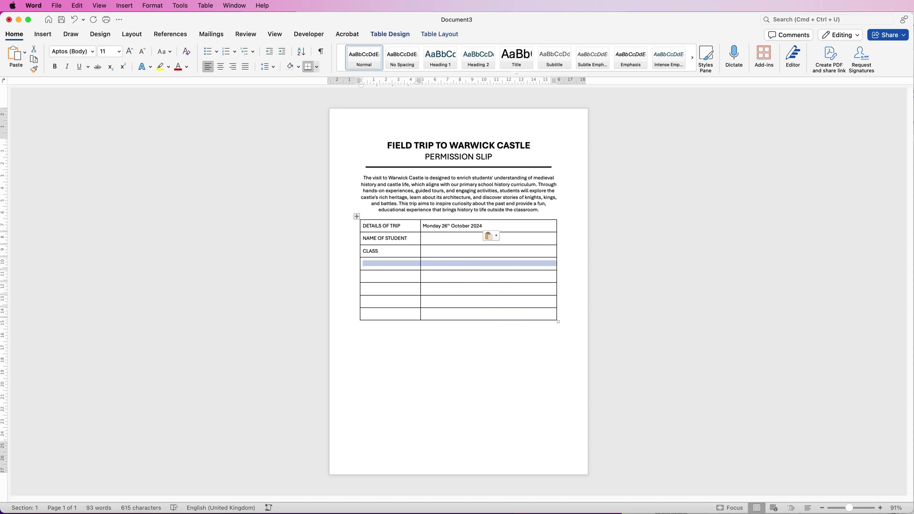
{"action": "left_click", "coordinate": [390, 34]}
{"action": "left_click", "coordinate": [440, 34]}
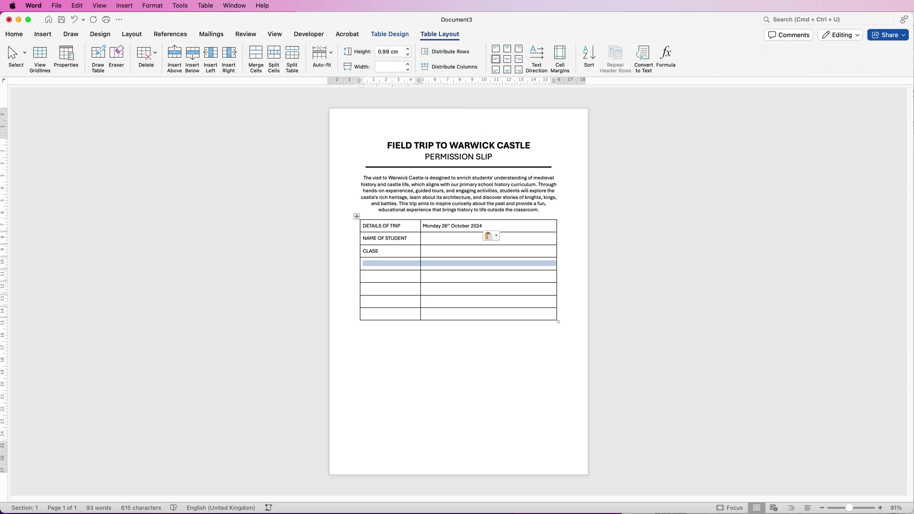
{"action": "left_click", "coordinate": [256, 53]}
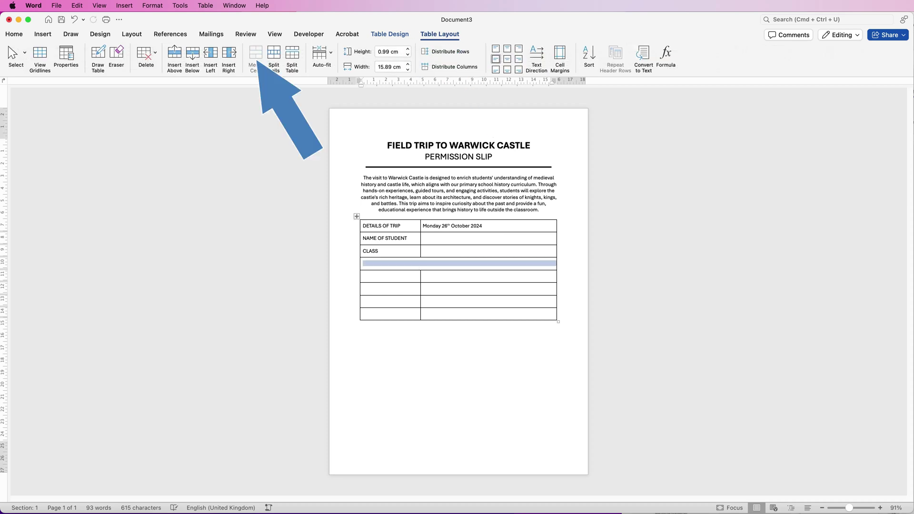
Fill the next three rows with the medical conditions question, "If yes, please give details" beside it, Emergency contact name and Emergency contact number
{"action": "left_click", "coordinate": [369, 277]}
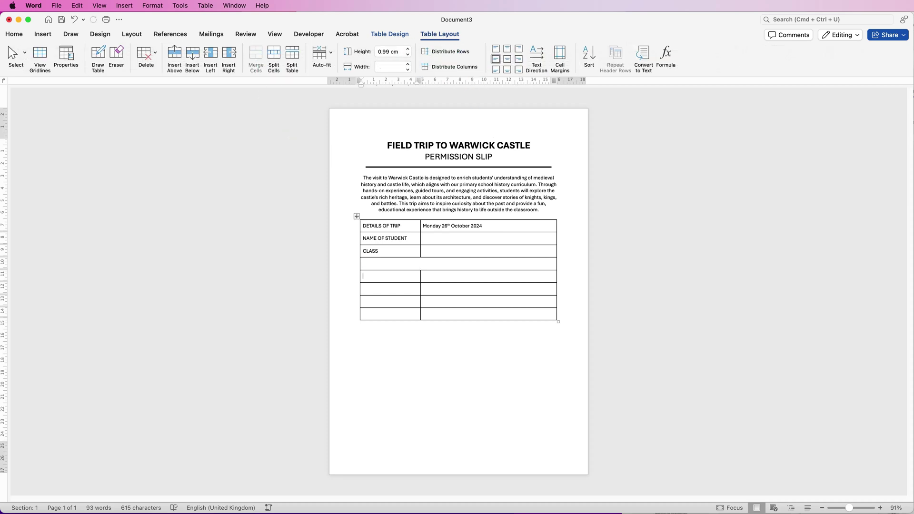
{"action": "type", "text": "Does the student have any medical conditions?\tIf yes, please give details"}
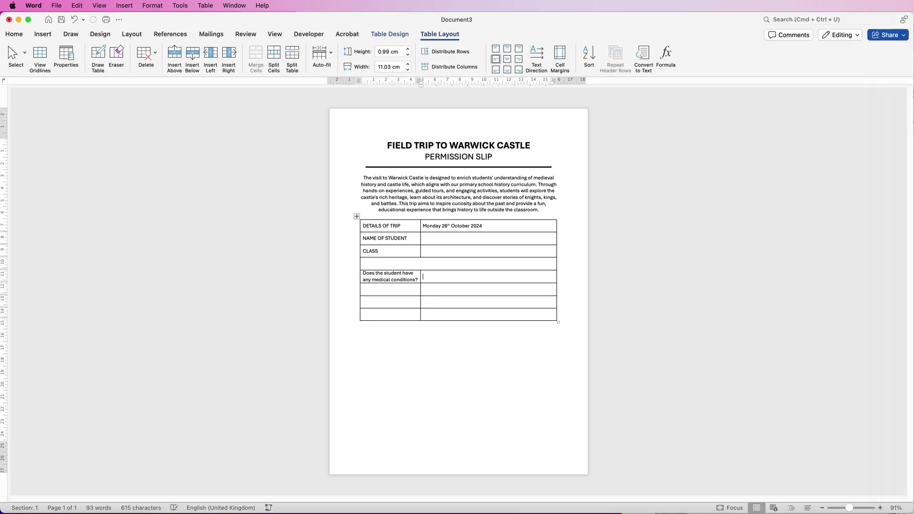
{"action": "left_click", "coordinate": [385, 290]}
{"action": "type", "text": "Emergency contact name"}
{"action": "left_click", "coordinate": [385, 302]}
{"action": "type", "text": "Emergency contact number"}
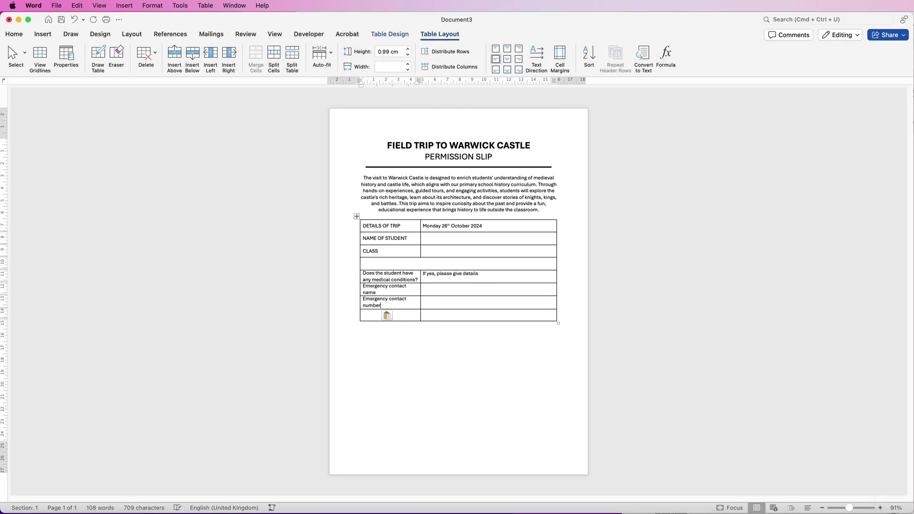
Insert three more rows at the end of the table
{"action": "left_click", "coordinate": [429, 315]}
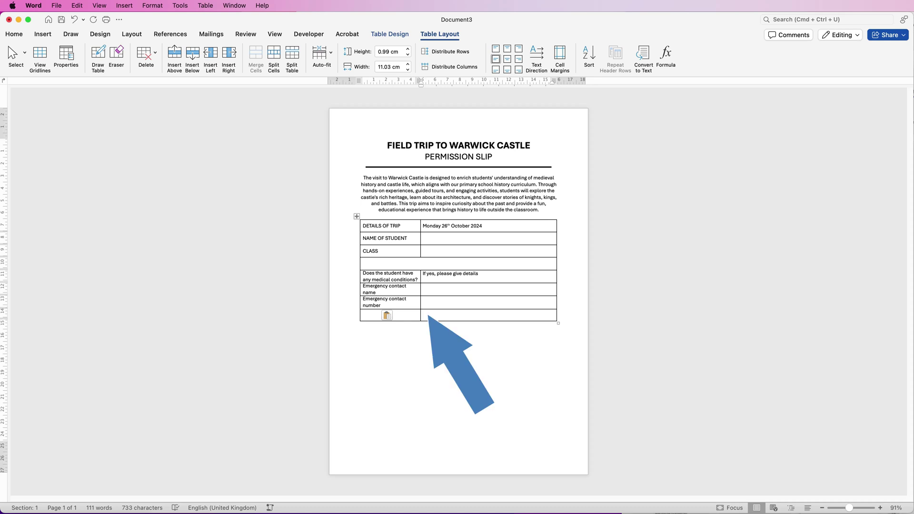
{"action": "left_click", "coordinate": [197, 70]}
{"action": "left_click", "coordinate": [197, 70]}
{"action": "left_click", "coordinate": [196, 69]}
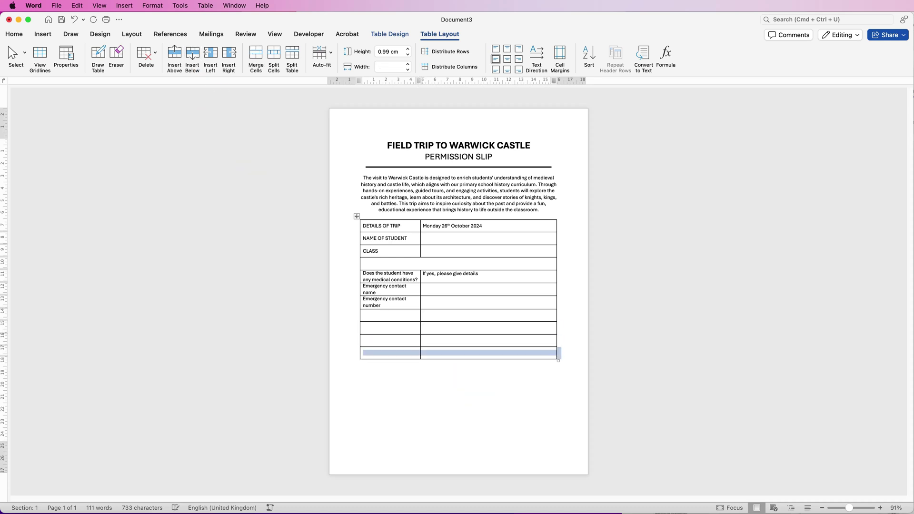
Paste "I give permission for my child to attend this trip.", Signed and Date into the rows below Emergency contact number
{"action": "left_click", "coordinate": [364, 315]}
{"action": "key", "text": "super+grave"}
{"action": "left_click", "coordinate": [365, 315]}
{"action": "type", "text": "I give permission for my child to attend this trip."}
{"action": "left_click", "coordinate": [364, 329]}
{"action": "type", "text": "Signed"}
{"action": "key", "text": "super+grave"}
{"action": "left_click", "coordinate": [365, 341]}
{"action": "type", "text": "Date"}
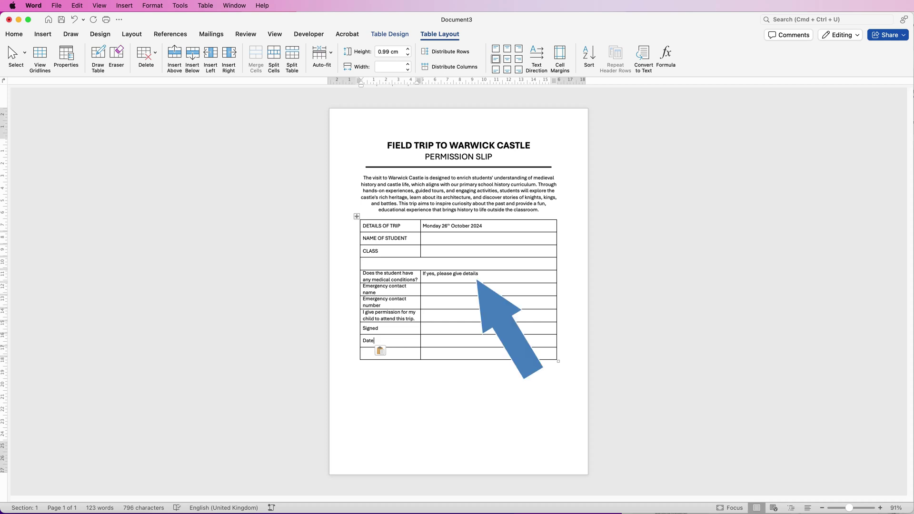
Add blank lines below "If yes, please give details" and align the medical conditions question to the top left of its cell
{"action": "left_click", "coordinate": [424, 280]}
{"action": "key", "text": "Return"}
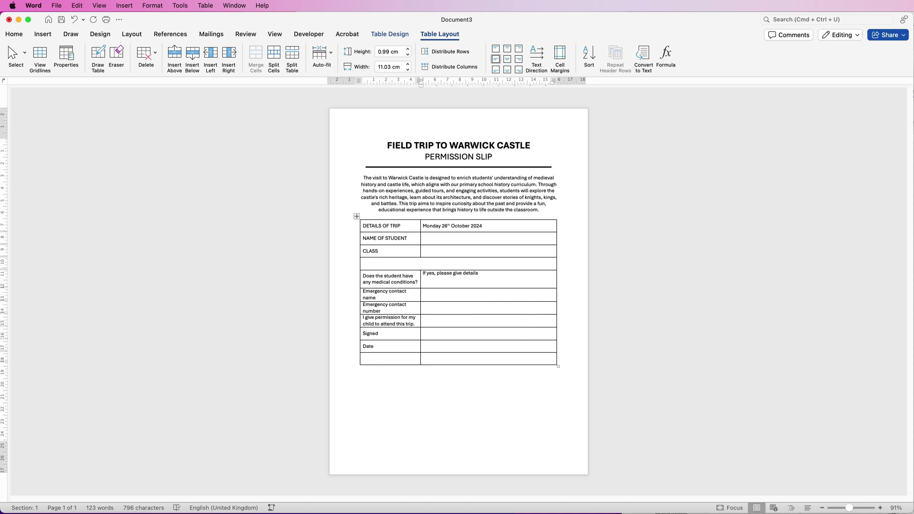
{"action": "key", "text": "Return"}
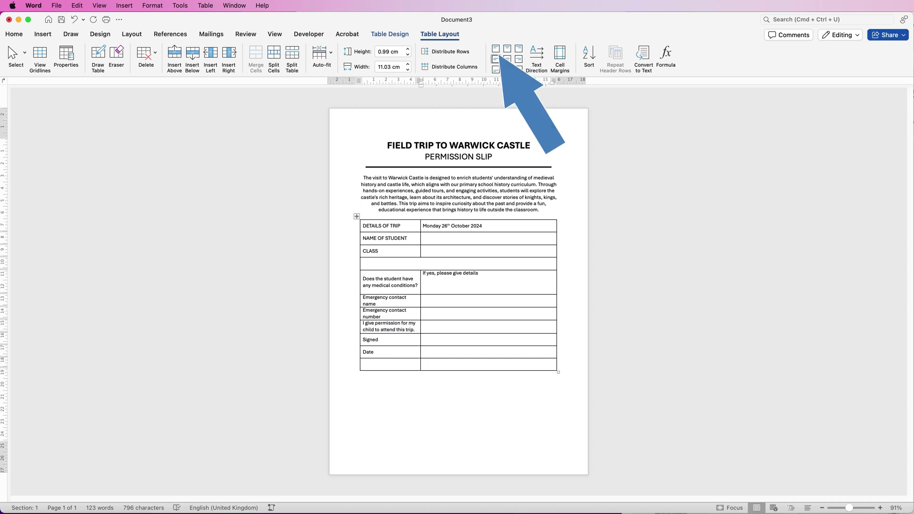
{"action": "left_click", "coordinate": [409, 286]}
{"action": "left_click", "coordinate": [496, 48]}
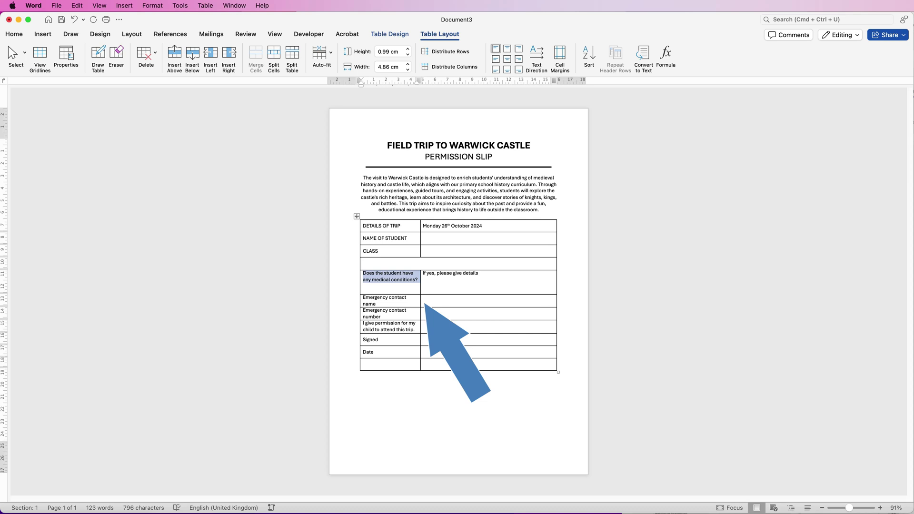
Widen the Emergency contact name and Emergency contact number label cells to fit one line each, and select the permission statement row
{"action": "left_click_drag", "start_coordinate": [381, 301], "coordinate": [432, 301]}
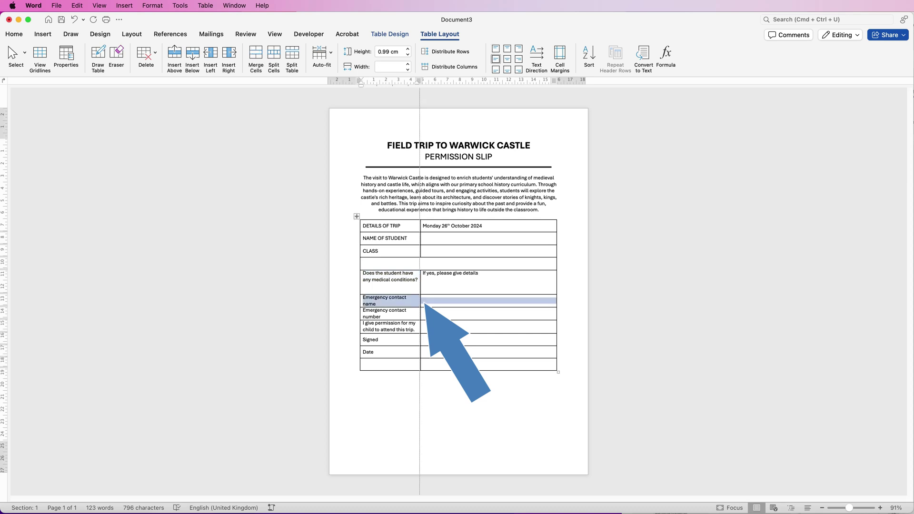
{"action": "left_click_drag", "start_coordinate": [421, 301], "coordinate": [425, 302]}
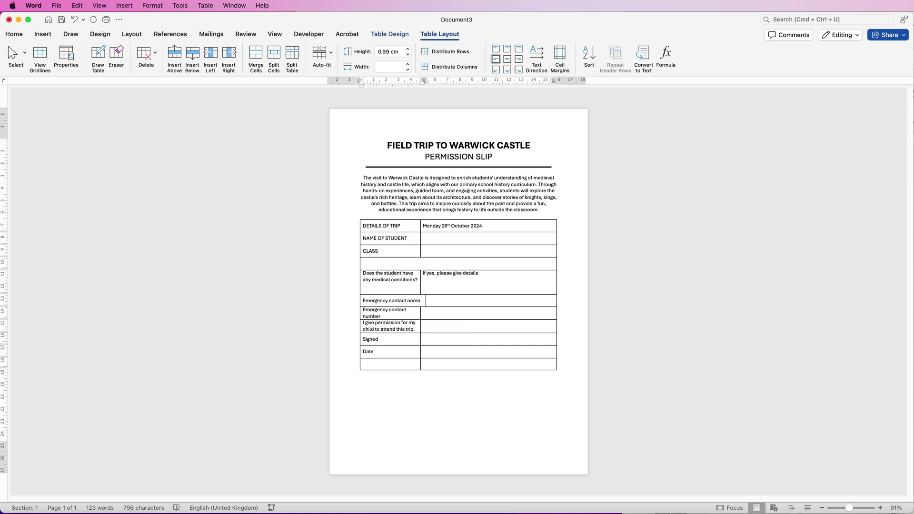
{"action": "mouse_move", "coordinate": [428, 314]}
{"action": "left_mouse_down"}
{"action": "mouse_move", "coordinate": [395, 313]}
{"action": "mouse_move", "coordinate": [428, 314]}
{"action": "mouse_move", "coordinate": [418, 326]}
{"action": "left_mouse_up"}
{"action": "left_click", "coordinate": [425, 326]}
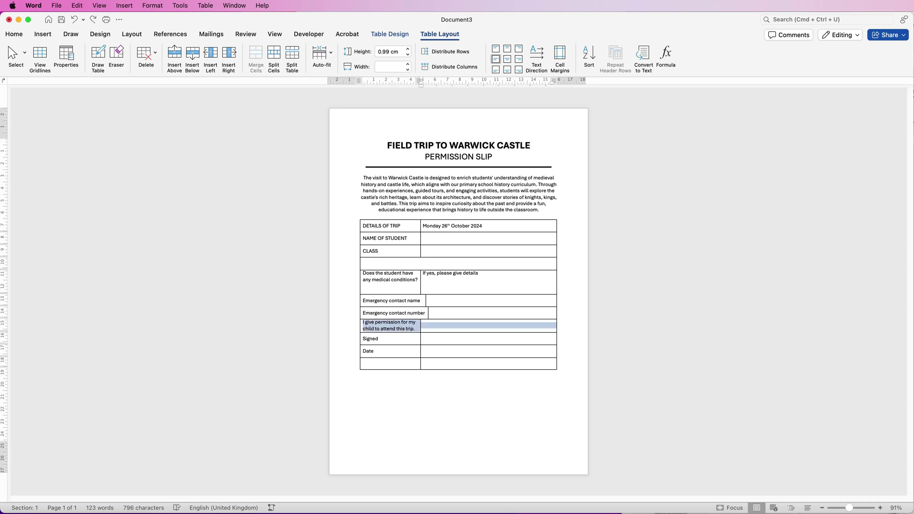
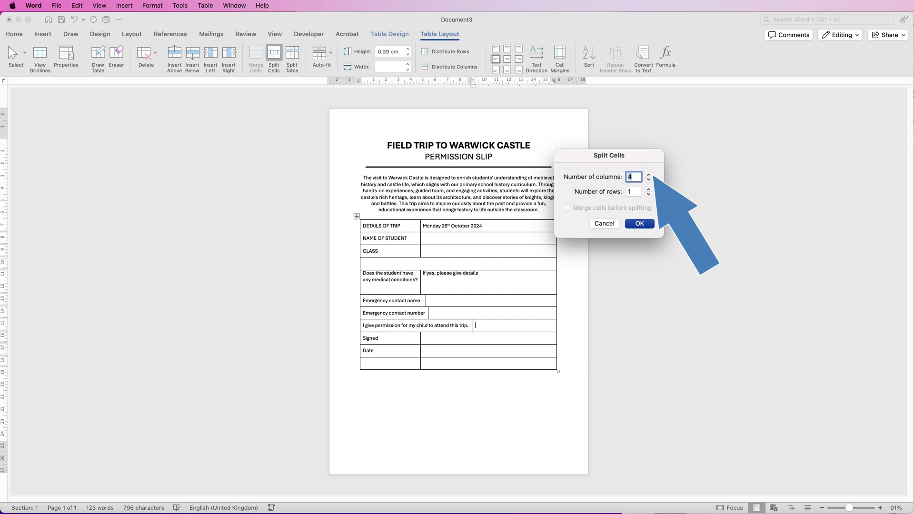
Split the empty cell beside the permission statement into four columns and add centred YES and NO labels in the first and third
{"action": "key", "text": "Return"}
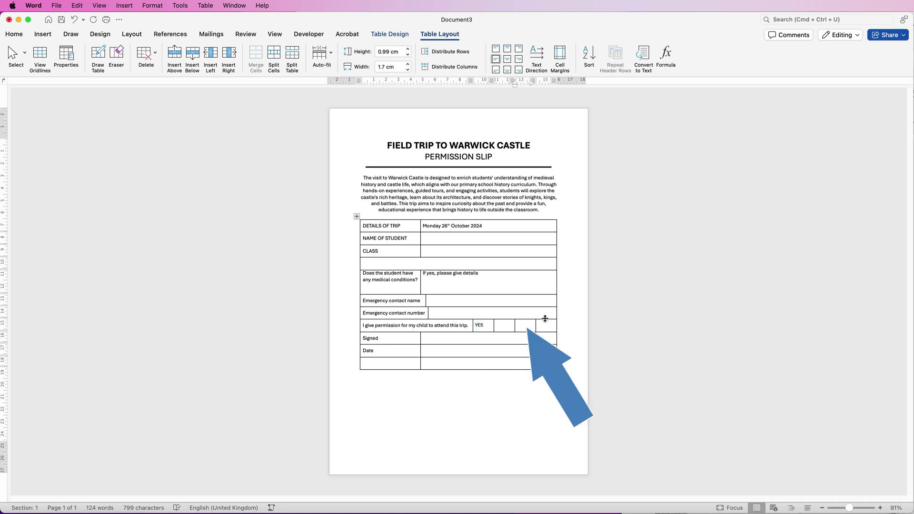
{"action": "left_click_drag", "start_coordinate": [540, 325], "coordinate": [481, 326]}
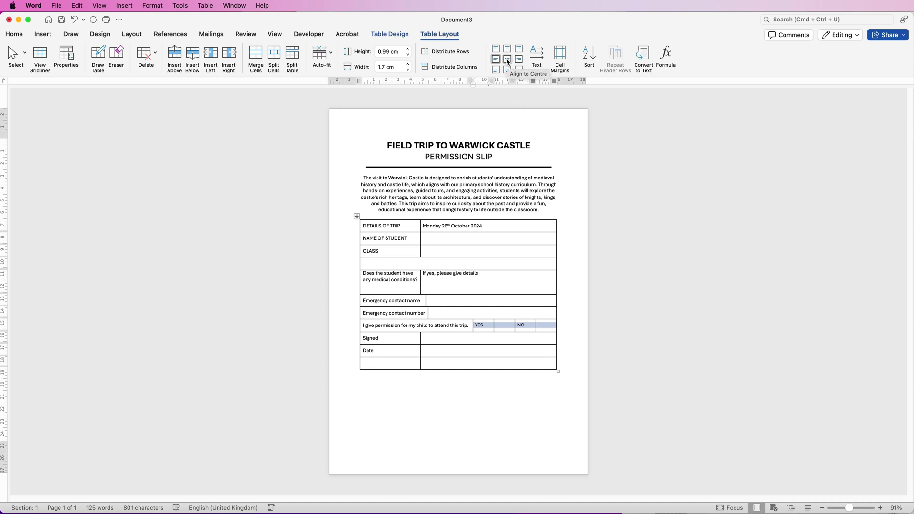
{"action": "left_click", "coordinate": [508, 59]}
Move the Date label to the last table row and paste "Relationship to student" in its place below Signed
{"action": "double_click", "coordinate": [368, 351]}
{"action": "left_click_drag", "start_coordinate": [368, 350], "coordinate": [373, 362]}
{"action": "left_click", "coordinate": [392, 350]}
{"action": "type", "text": "Relationship to student"}
{"action": "left_click", "coordinate": [458, 364]}
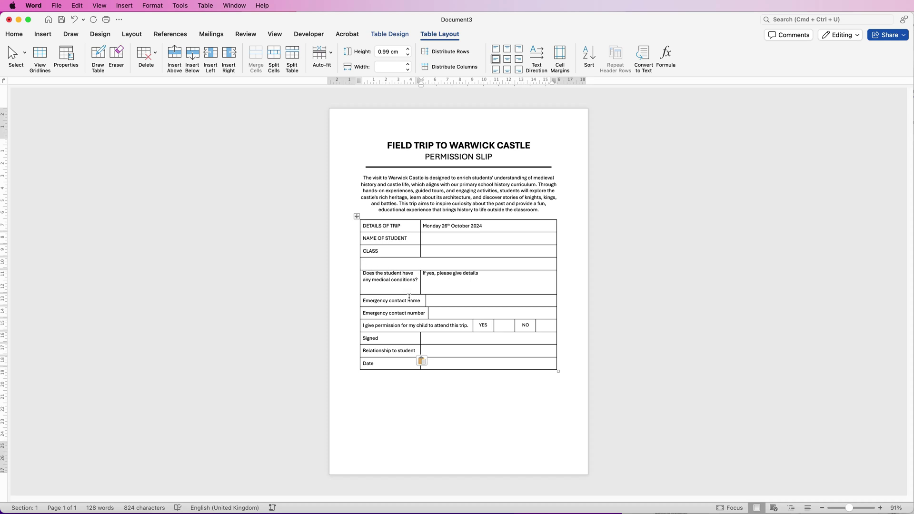
Give all cells of the table their own top and bottom margins of 0.1 cm
{"action": "left_click", "coordinate": [357, 216]}
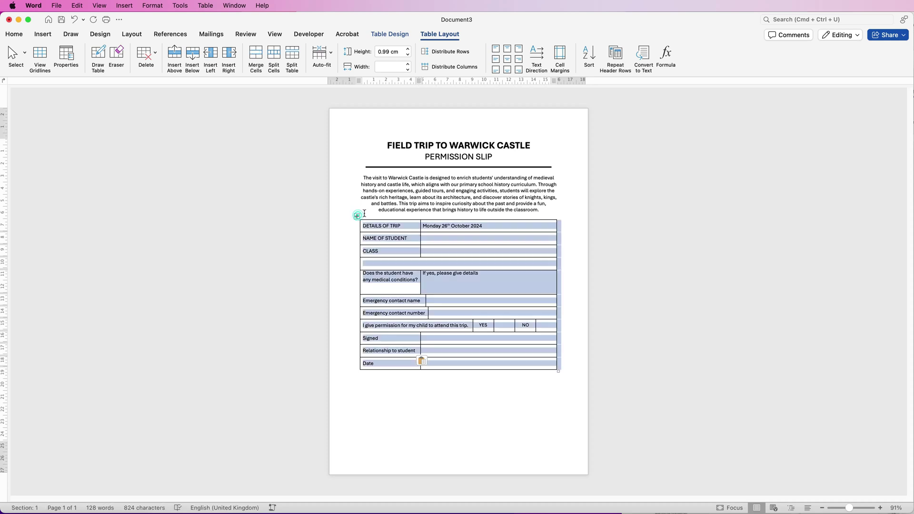
{"action": "right_click", "coordinate": [449, 242]}
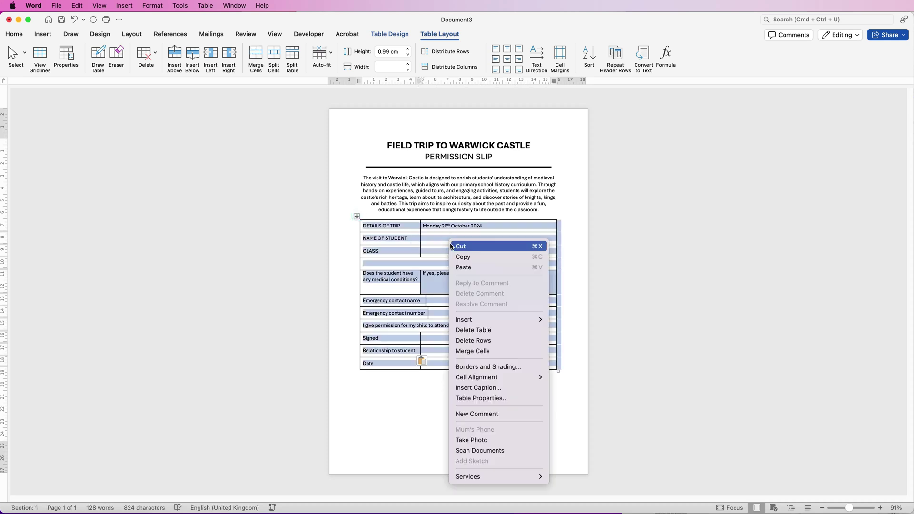
{"action": "left_click", "coordinate": [482, 399]}
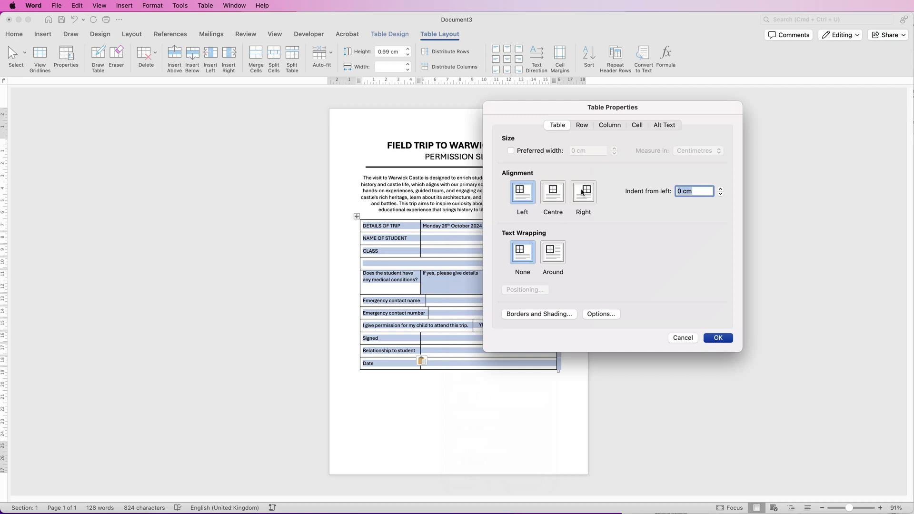
{"action": "left_click", "coordinate": [638, 127]}
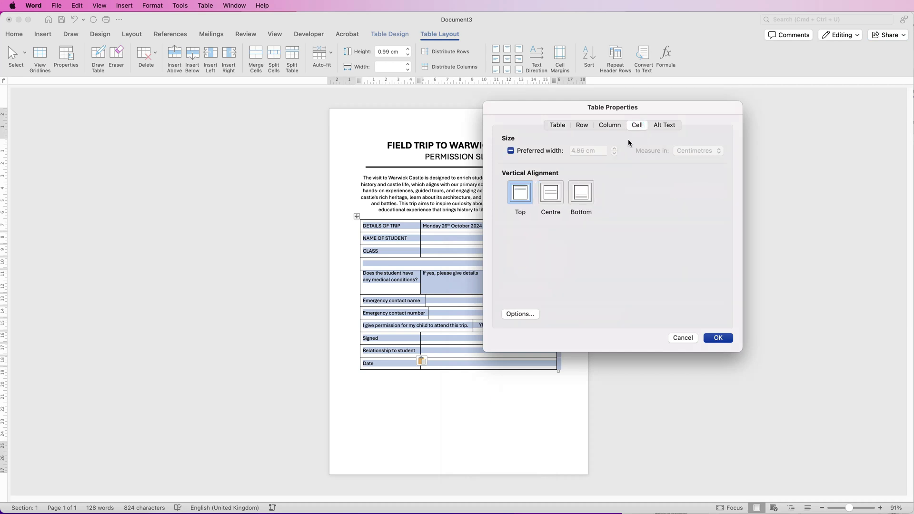
{"action": "left_click", "coordinate": [521, 314]}
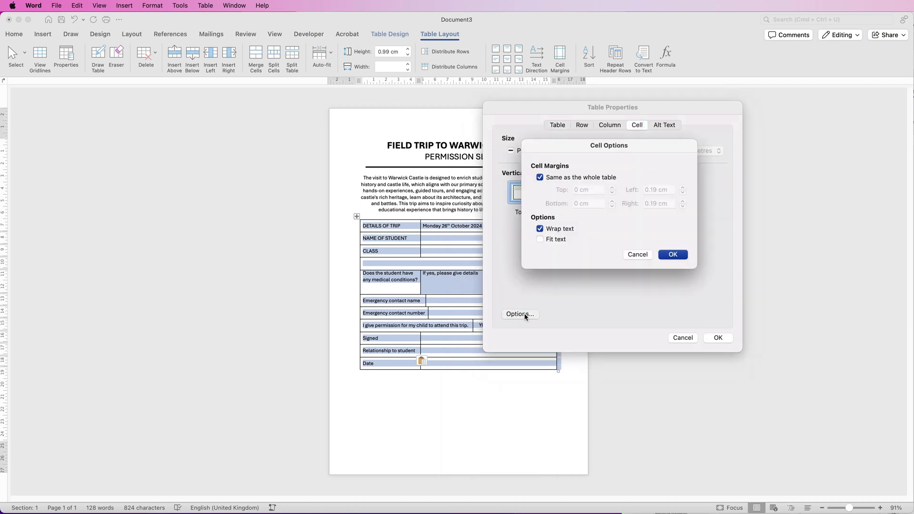
{"action": "left_click", "coordinate": [539, 178]}
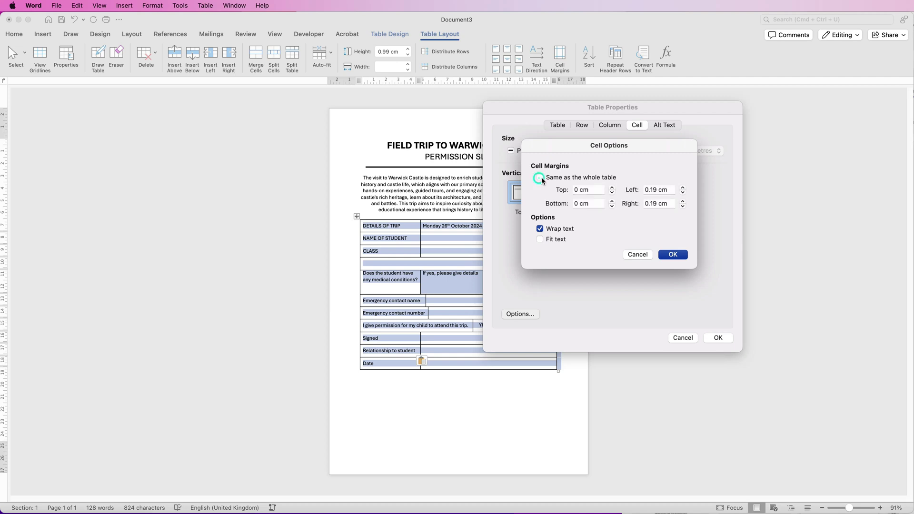
{"action": "left_click", "coordinate": [612, 188]}
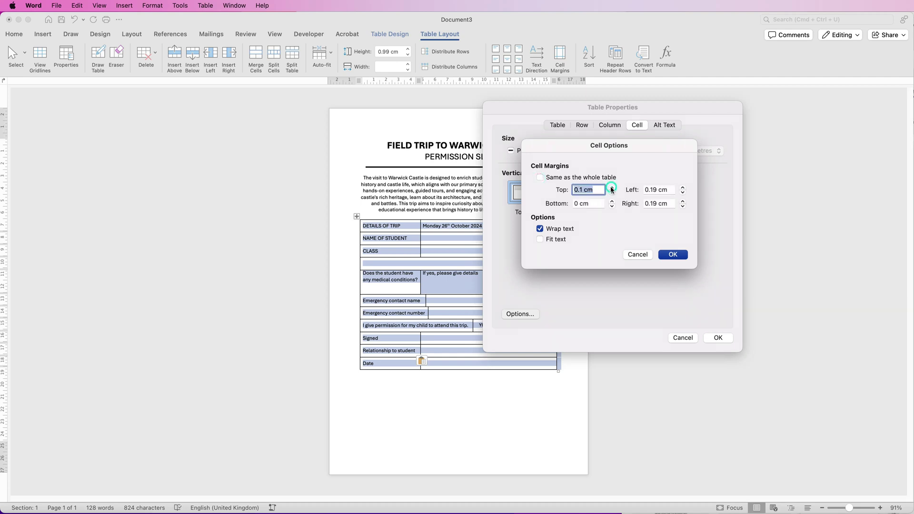
{"action": "left_click", "coordinate": [612, 202]}
{"action": "left_click", "coordinate": [612, 201]}
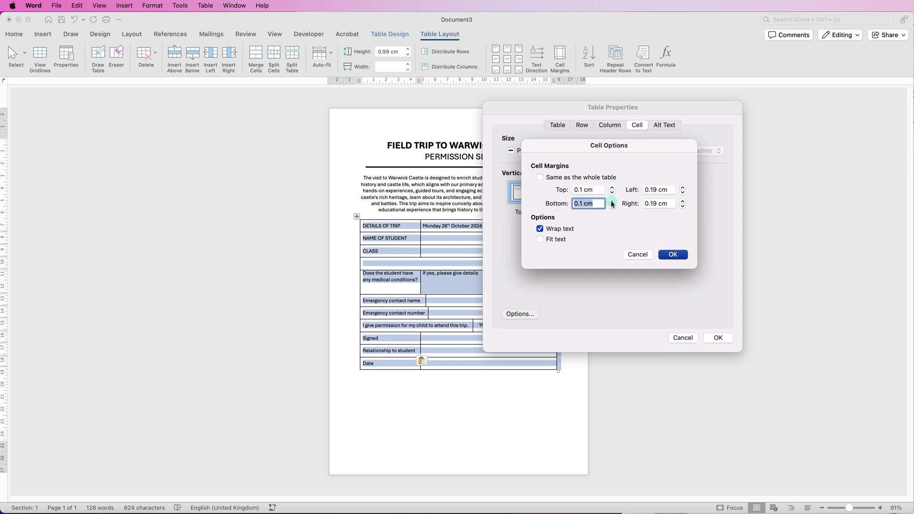
{"action": "left_click", "coordinate": [612, 201]}
{"action": "left_click", "coordinate": [672, 256]}
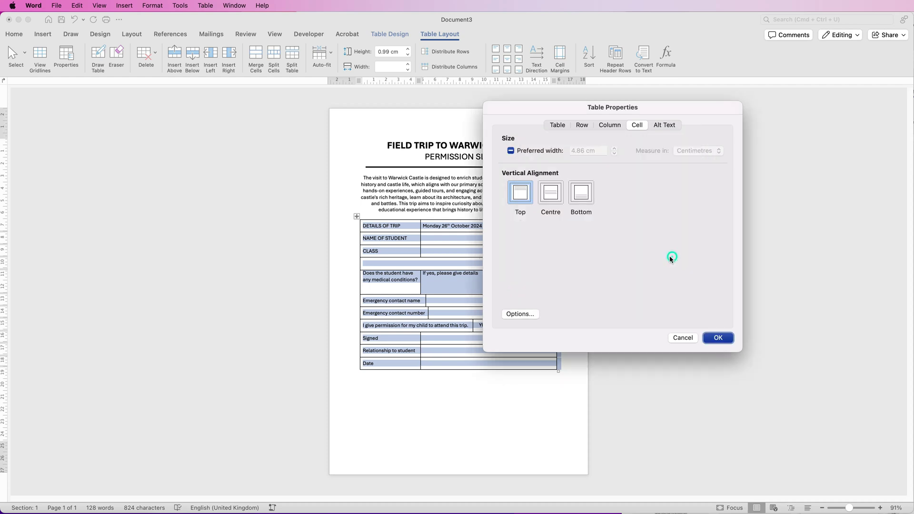
{"action": "left_click", "coordinate": [717, 338]}
Align the whole table's text centre left, and set the medical conditions question back to the top left of its cell
{"action": "left_click", "coordinate": [388, 291]}
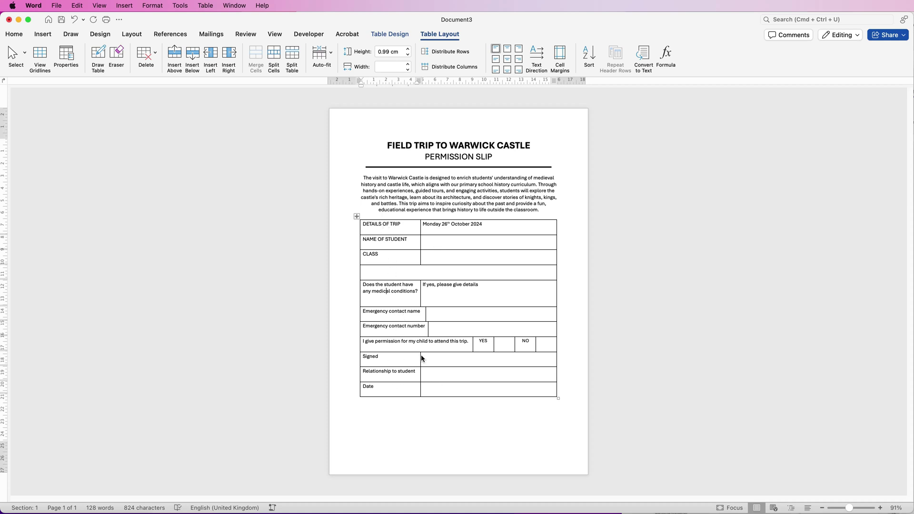
{"action": "left_click", "coordinate": [357, 217]}
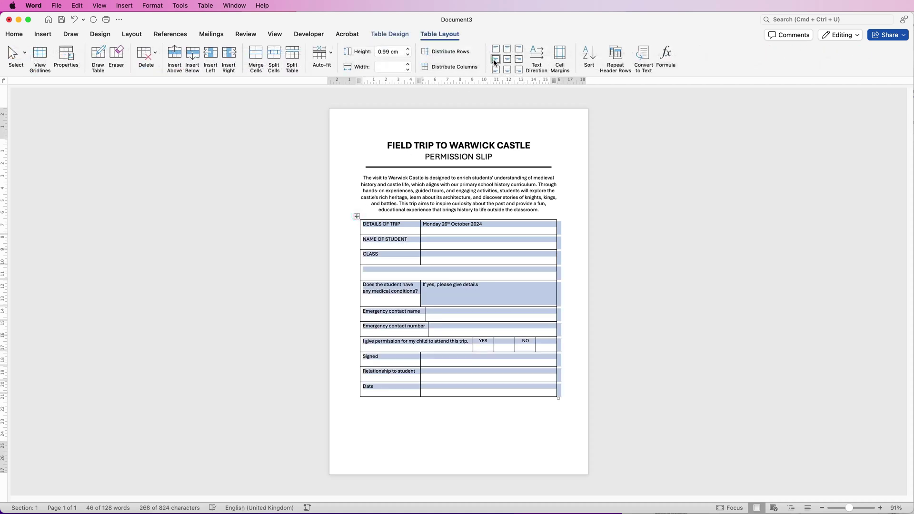
{"action": "left_click", "coordinate": [495, 59]}
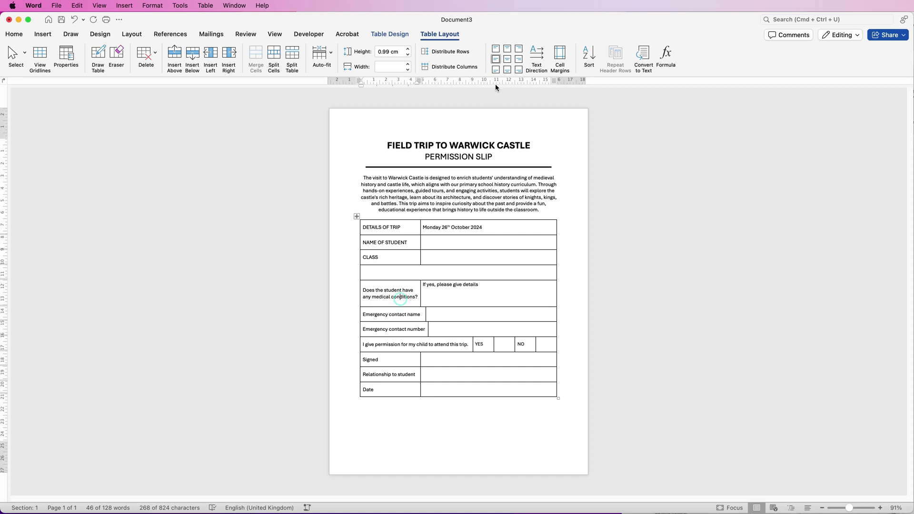
{"action": "left_click", "coordinate": [496, 49]}
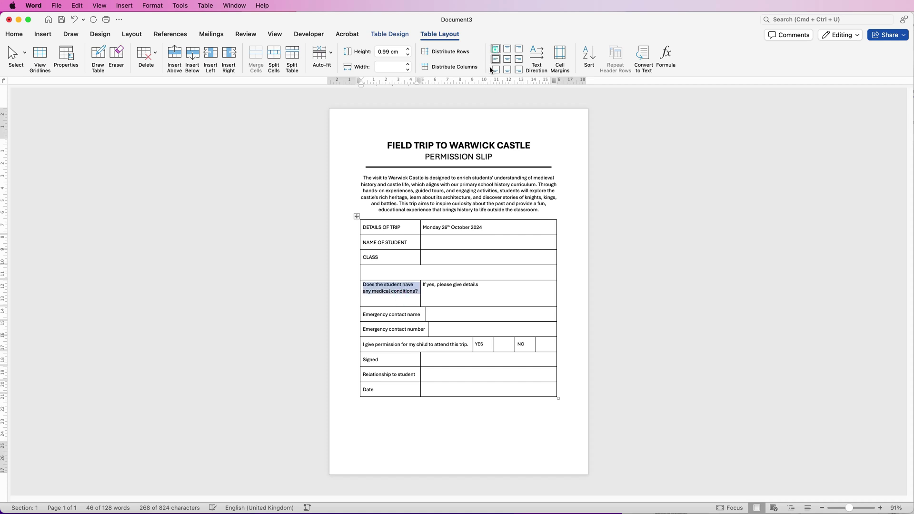
{"action": "left_click", "coordinate": [412, 300]}
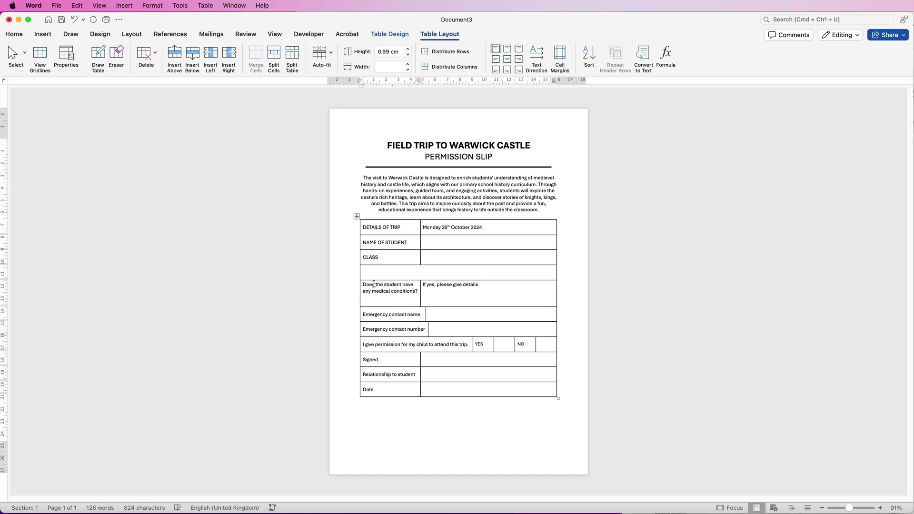
Remove all borders from the entire table
{"action": "left_click", "coordinate": [357, 217]}
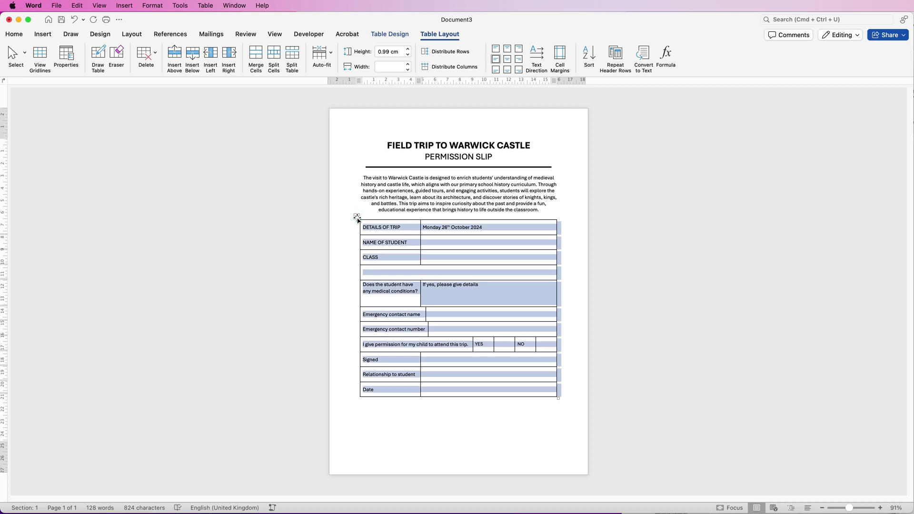
{"action": "left_click", "coordinate": [404, 35]}
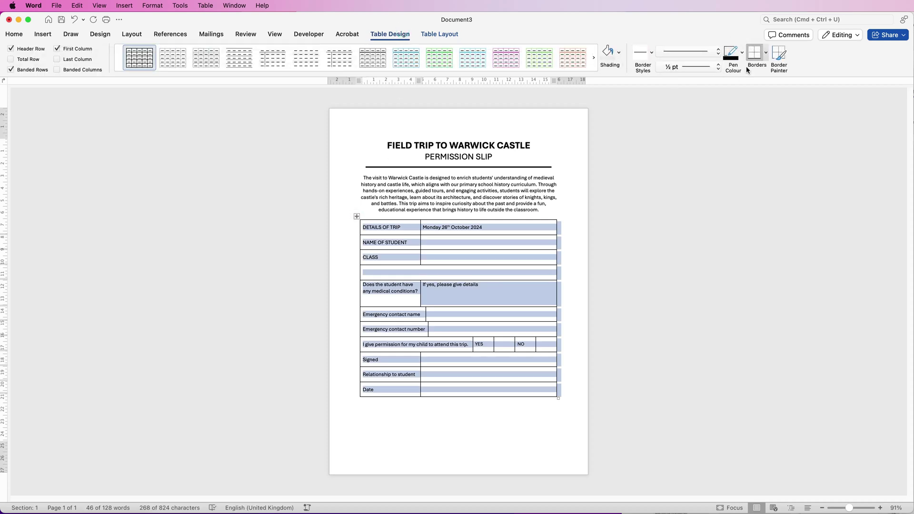
{"action": "left_click", "coordinate": [765, 55]}
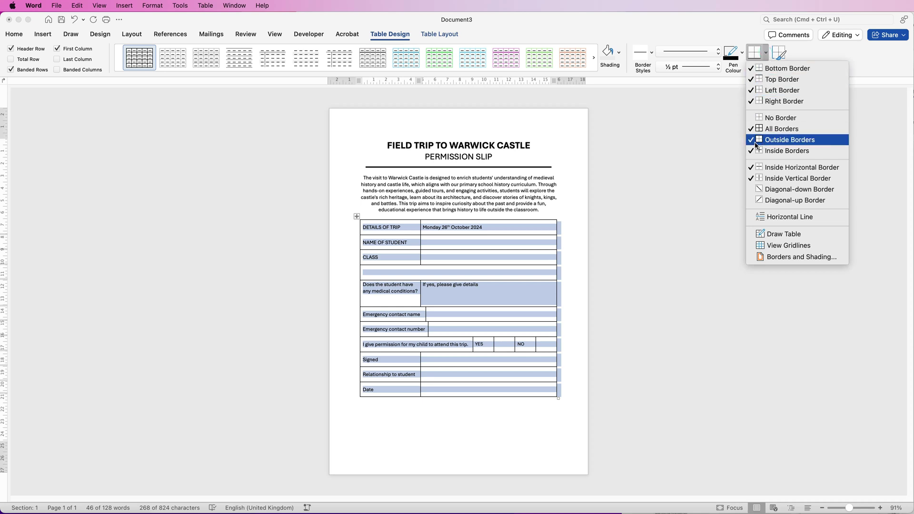
{"action": "left_click", "coordinate": [781, 118]}
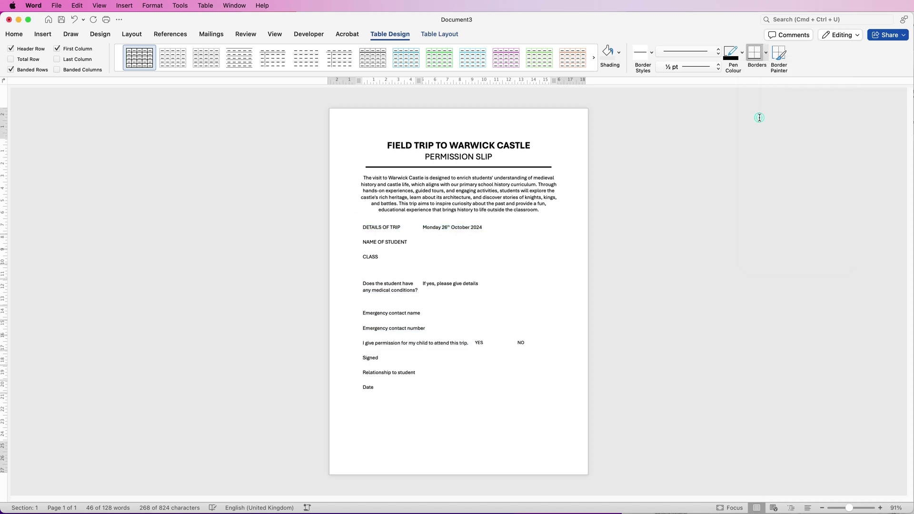
{"action": "left_click", "coordinate": [432, 417]}
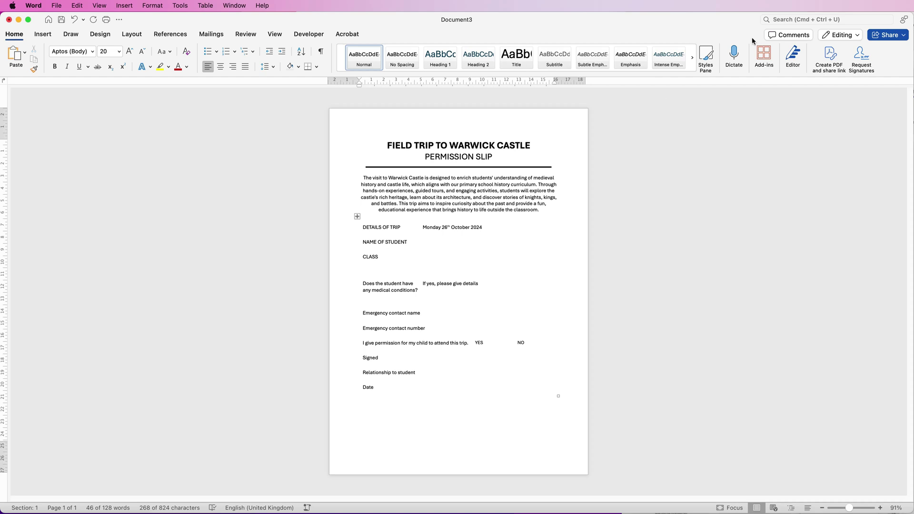
Turn on the display of gridlines for the borderless table
{"action": "left_click", "coordinate": [359, 215]}
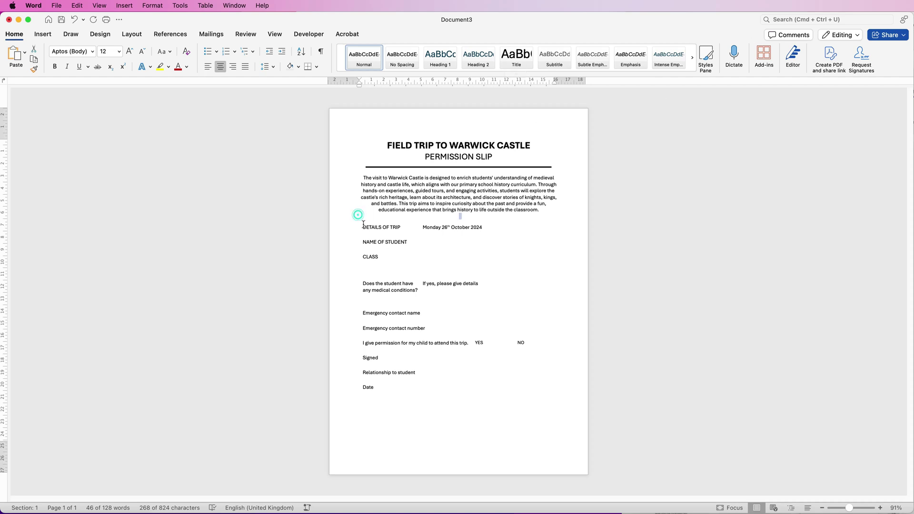
{"action": "left_click", "coordinate": [357, 217]}
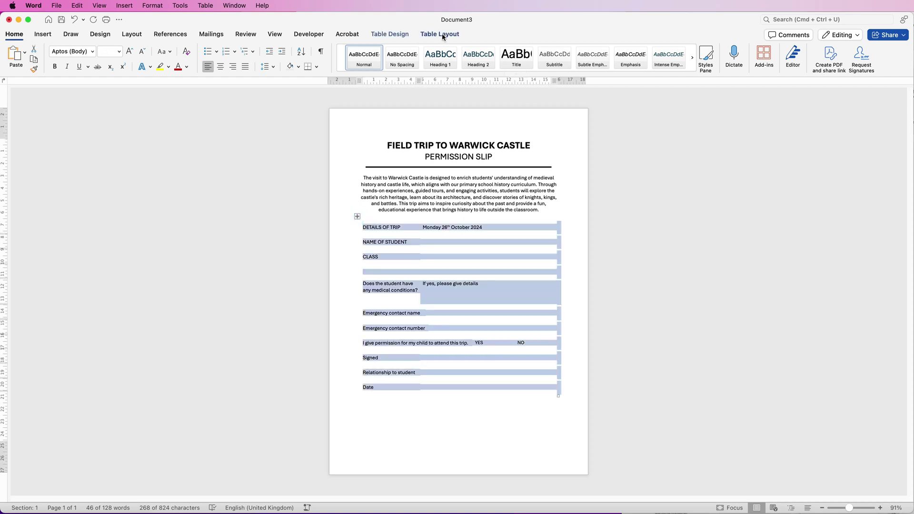
{"action": "left_click", "coordinate": [406, 35]}
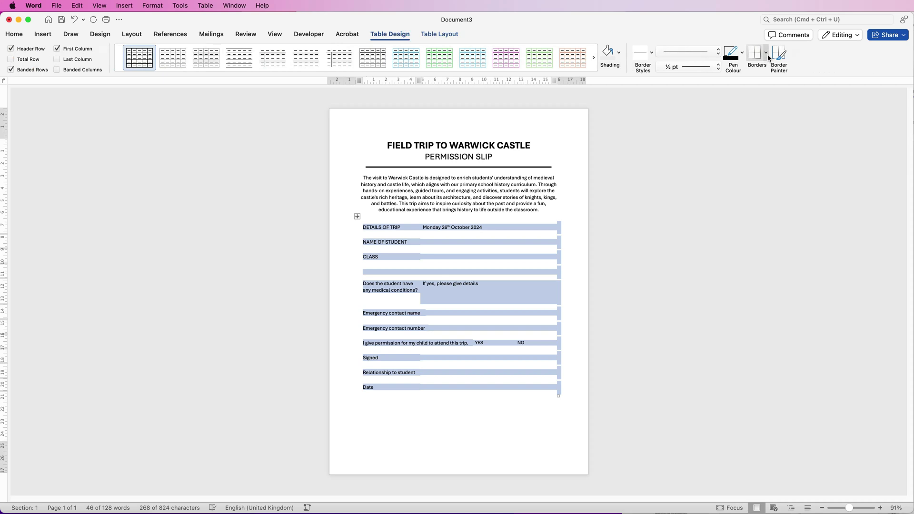
{"action": "left_click", "coordinate": [765, 53]}
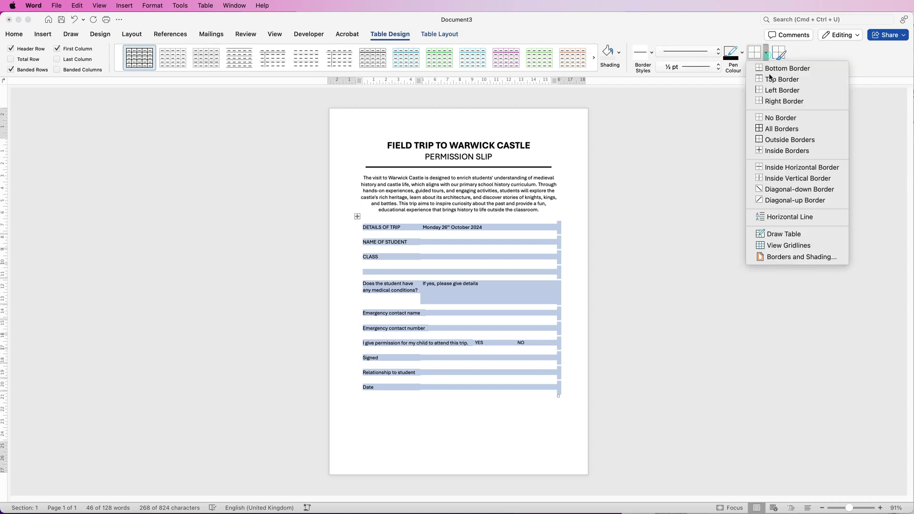
{"action": "left_click", "coordinate": [763, 245]}
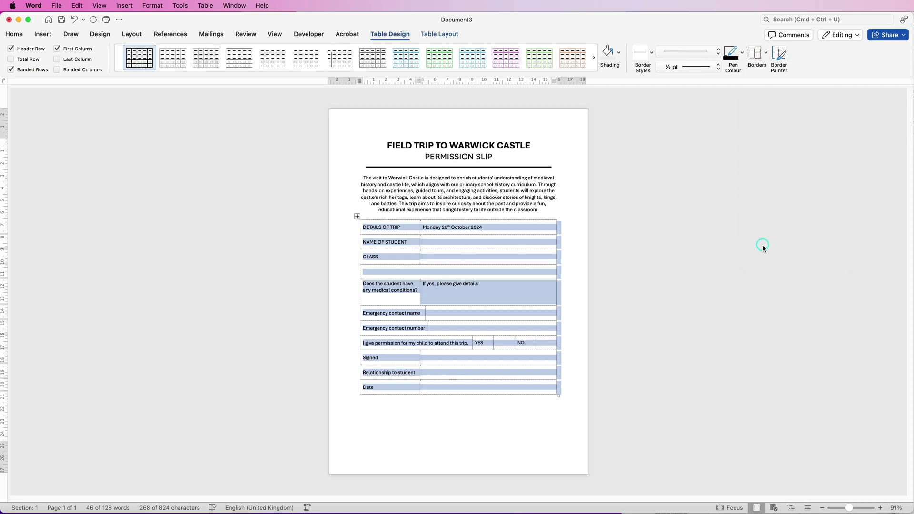
{"action": "left_click", "coordinate": [557, 210]}
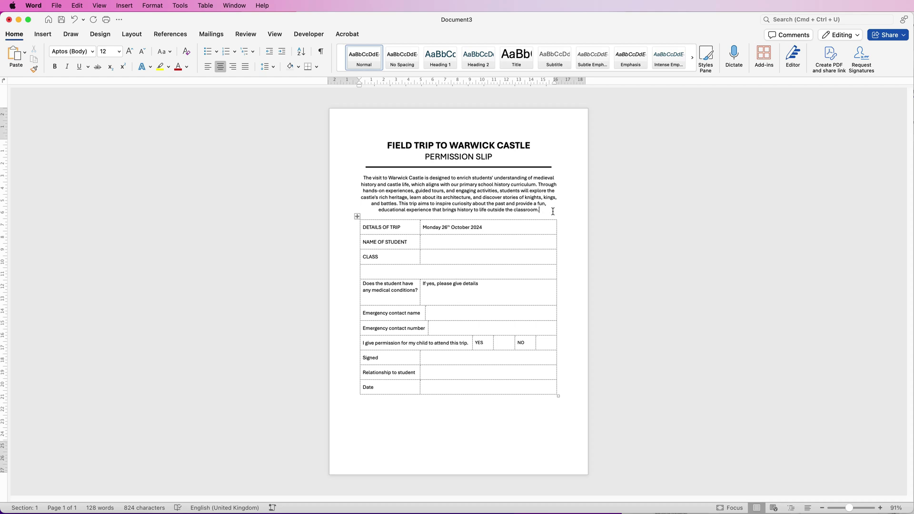
Insert a blank line below PERMISSION SLIP, below the divider line and between the introduction and the table
{"action": "left_click", "coordinate": [535, 160]}
{"action": "key", "text": "Return"}
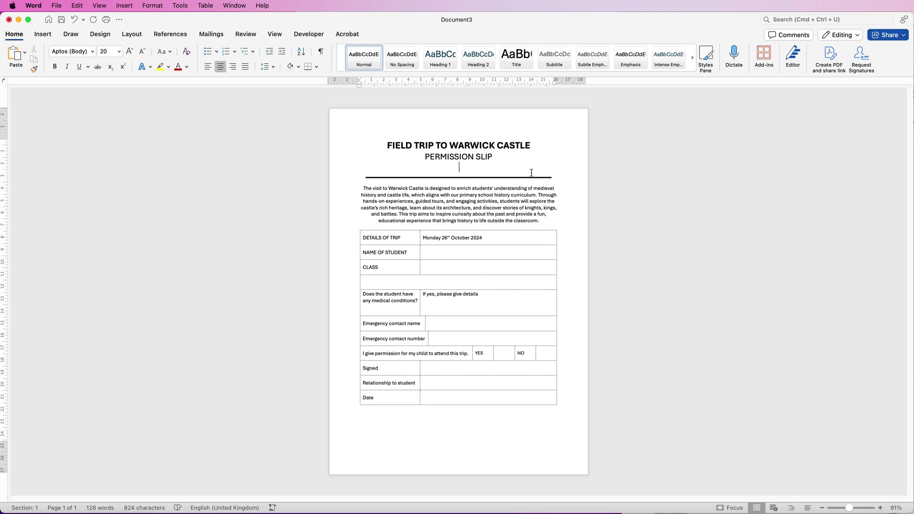
{"action": "left_click", "coordinate": [558, 183]}
{"action": "key", "text": "Return"}
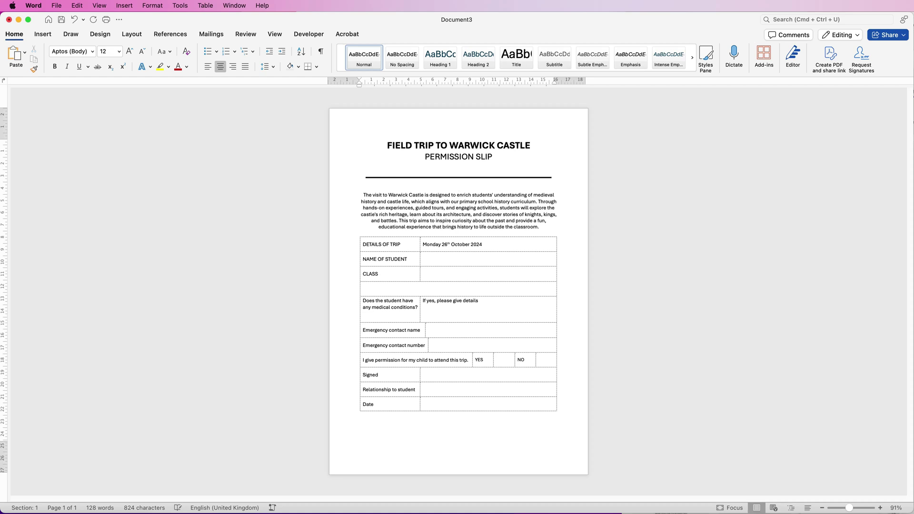
{"action": "key", "text": "Return"}
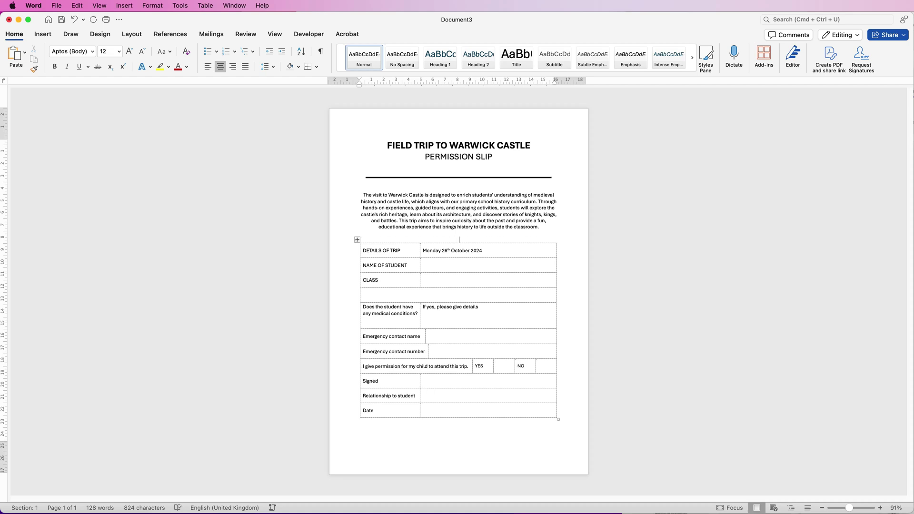
Apply inside borders to the DETAILS OF TRIP, NAME OF STUDENT and CLASS rows
{"action": "key", "text": "shift+Down"}
{"action": "key", "text": "shift+Down"}
{"action": "key", "text": "shift+Down"}
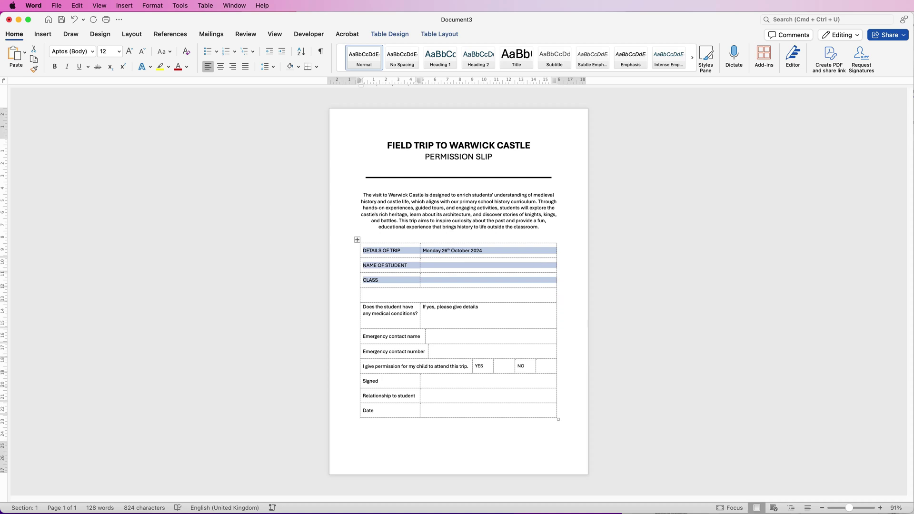
{"action": "left_click", "coordinate": [390, 34]}
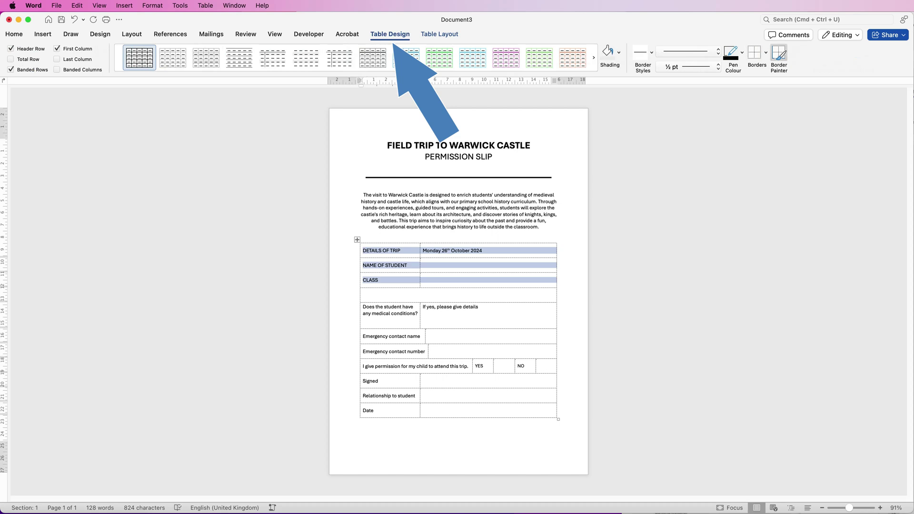
{"action": "left_click", "coordinate": [765, 52]}
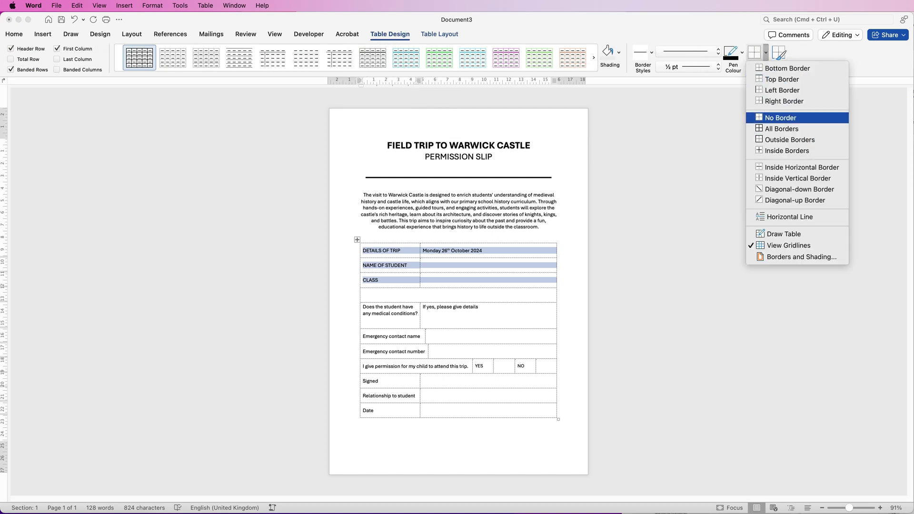
{"action": "left_click", "coordinate": [787, 151]}
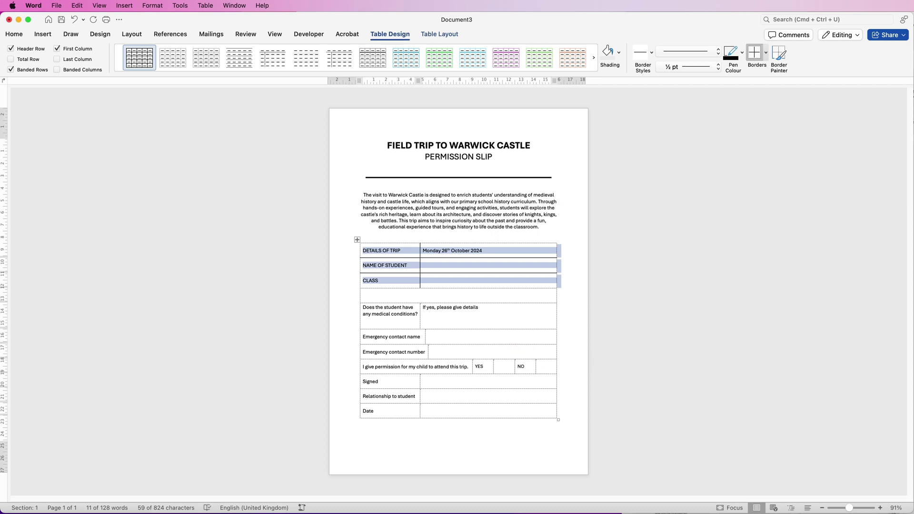
Add bottom and top borders to the DETAILS OF TRIP, NAME OF STUDENT and CLASS rows
{"action": "left_click", "coordinate": [766, 53]}
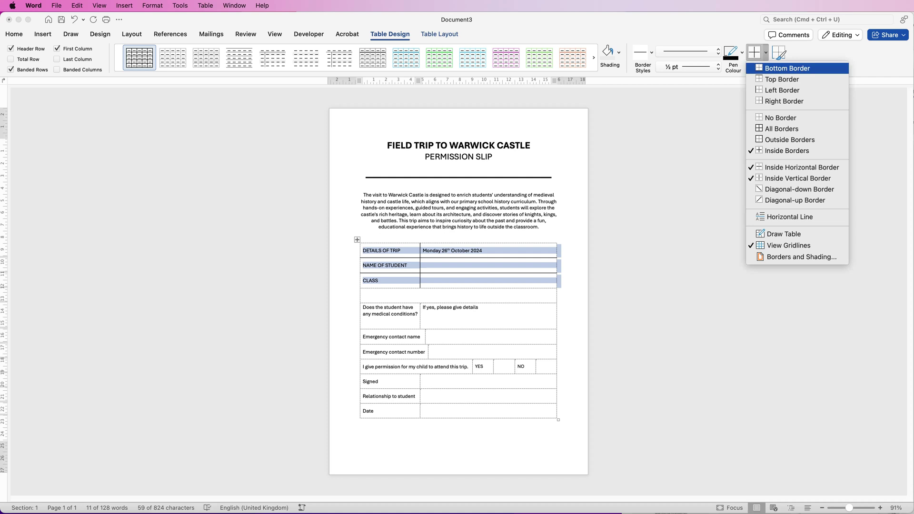
{"action": "left_click", "coordinate": [788, 68]}
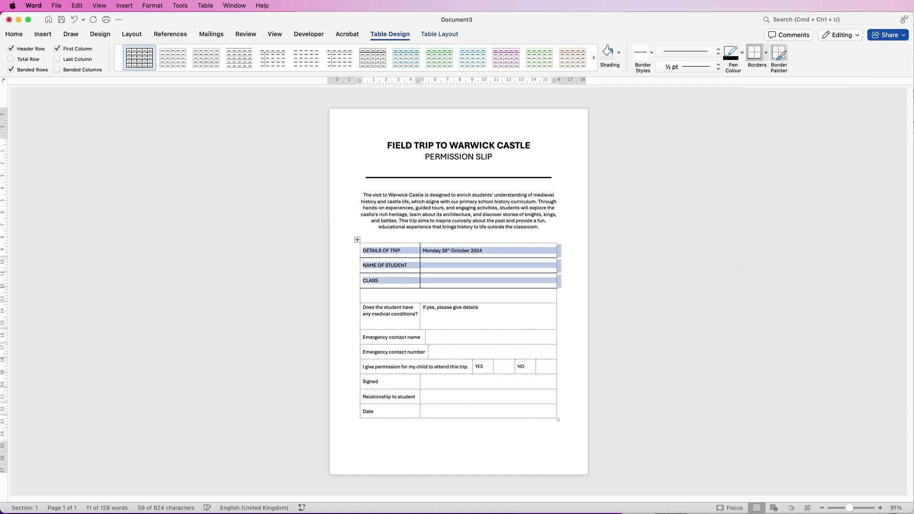
{"action": "left_click", "coordinate": [766, 52]}
{"action": "left_click", "coordinate": [782, 79]}
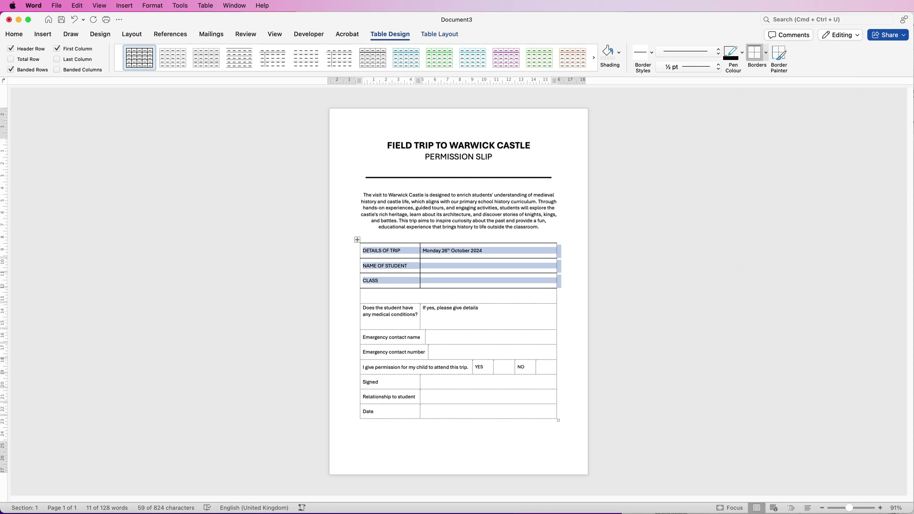
{"action": "left_click", "coordinate": [557, 292]}
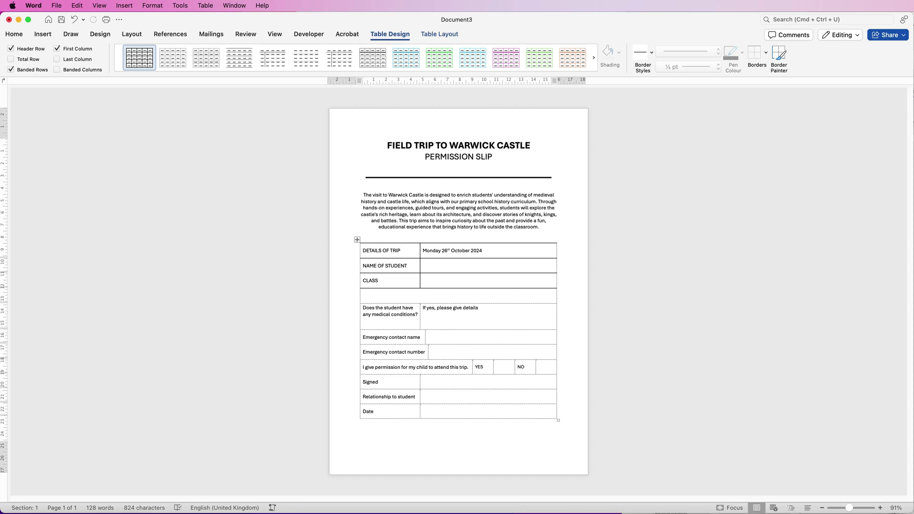
Apply all borders to the table rows from the medical conditions question down to Date
{"action": "mouse_move", "coordinate": [406, 314]}
{"action": "left_mouse_down"}
{"action": "mouse_move", "coordinate": [476, 384]}
{"action": "mouse_move", "coordinate": [476, 412]}
{"action": "left_mouse_up"}
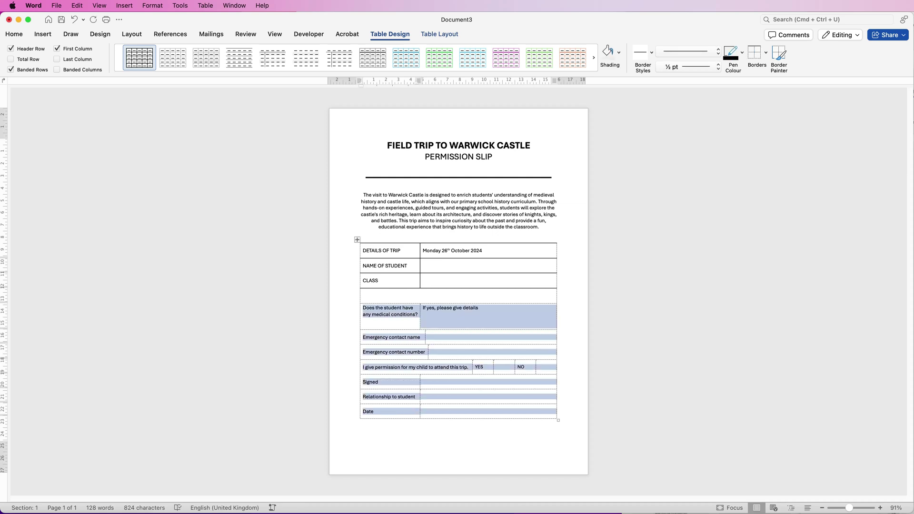
{"action": "left_click", "coordinate": [766, 53]}
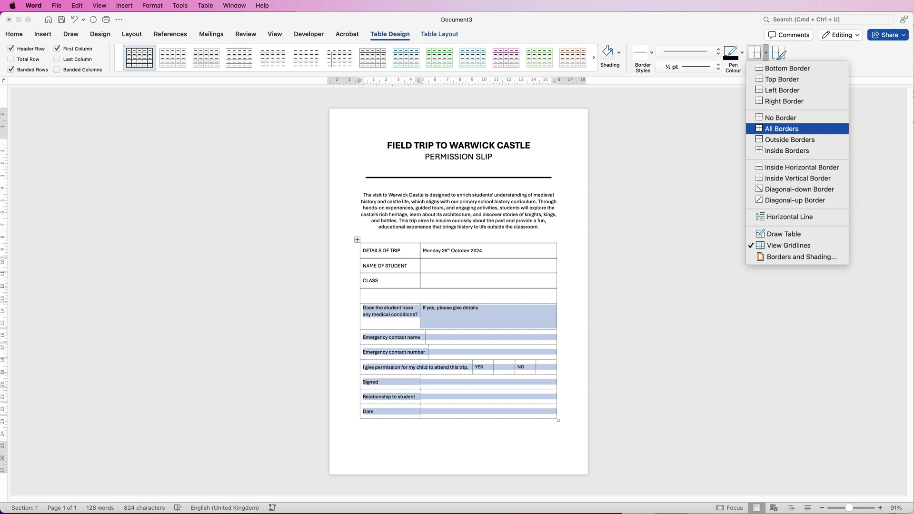
{"action": "left_click", "coordinate": [781, 129]}
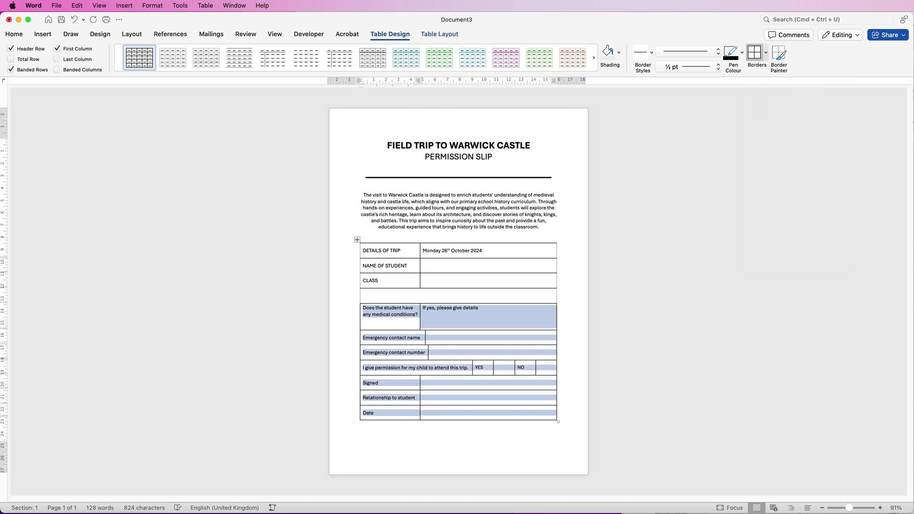
Turn off the display of table gridlines and leave the table
{"action": "left_click", "coordinate": [765, 52]}
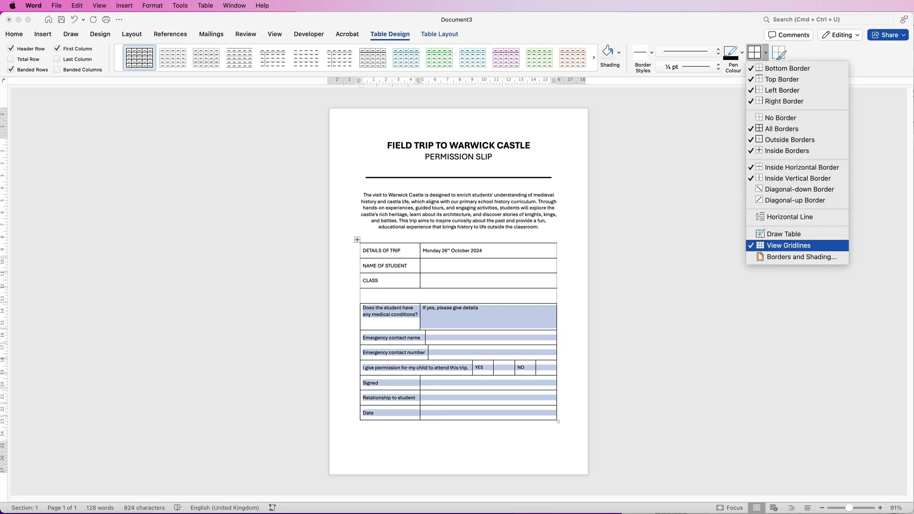
{"action": "left_click", "coordinate": [789, 246]}
{"action": "left_click", "coordinate": [477, 445]}
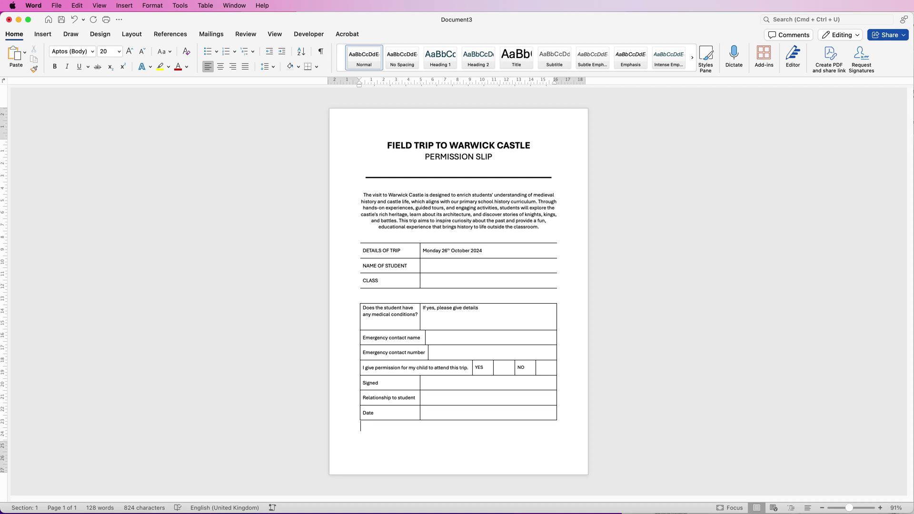
Add the page footer text "Hampton Primary School Form 101" and return to the document body
{"action": "double_click", "coordinate": [362, 457]}
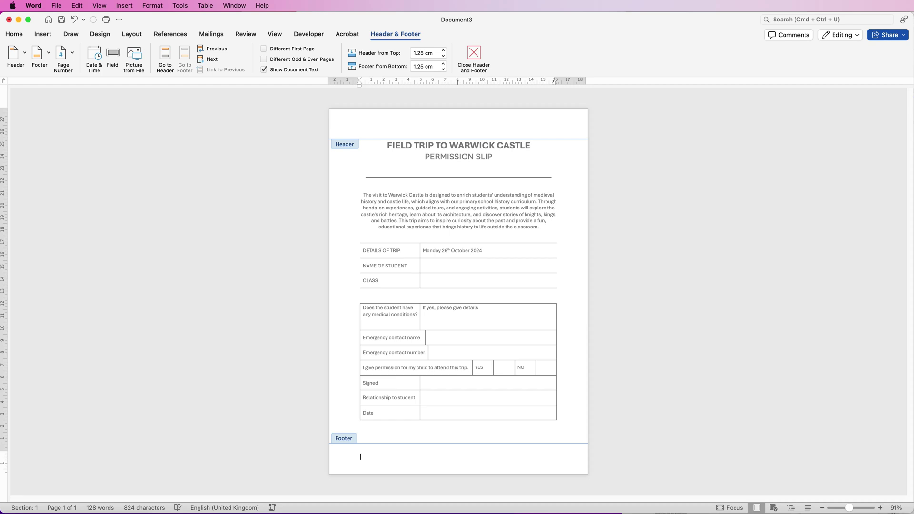
{"action": "type", "text": "Hampton Primary School Form 101"}
{"action": "key", "text": "Escape"}
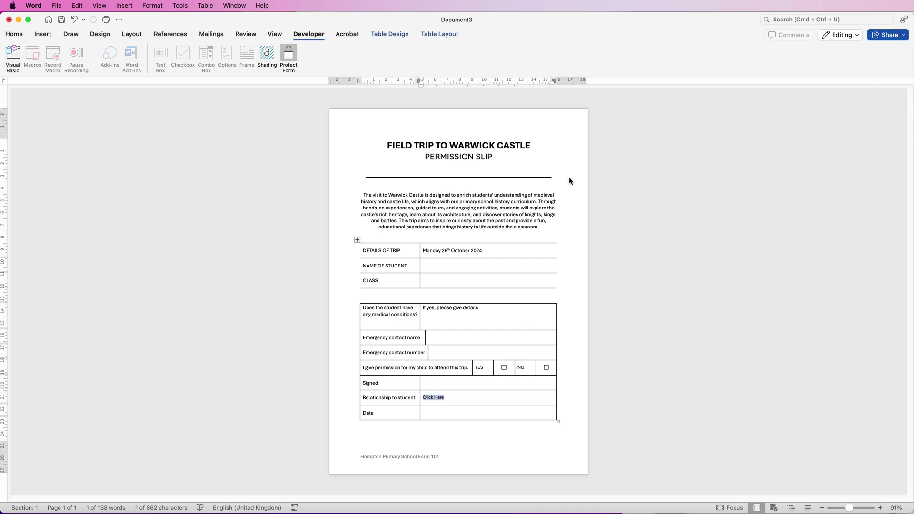
{"action": "left_click", "coordinate": [635, 145]}
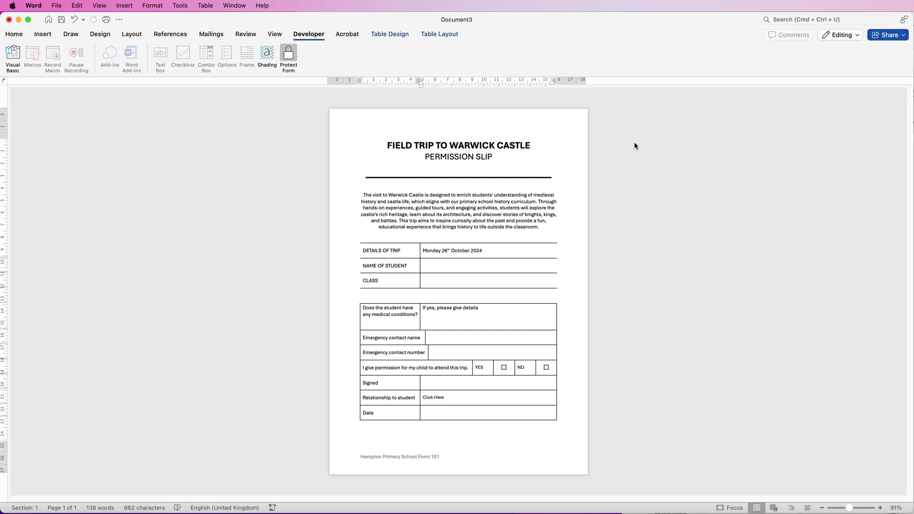